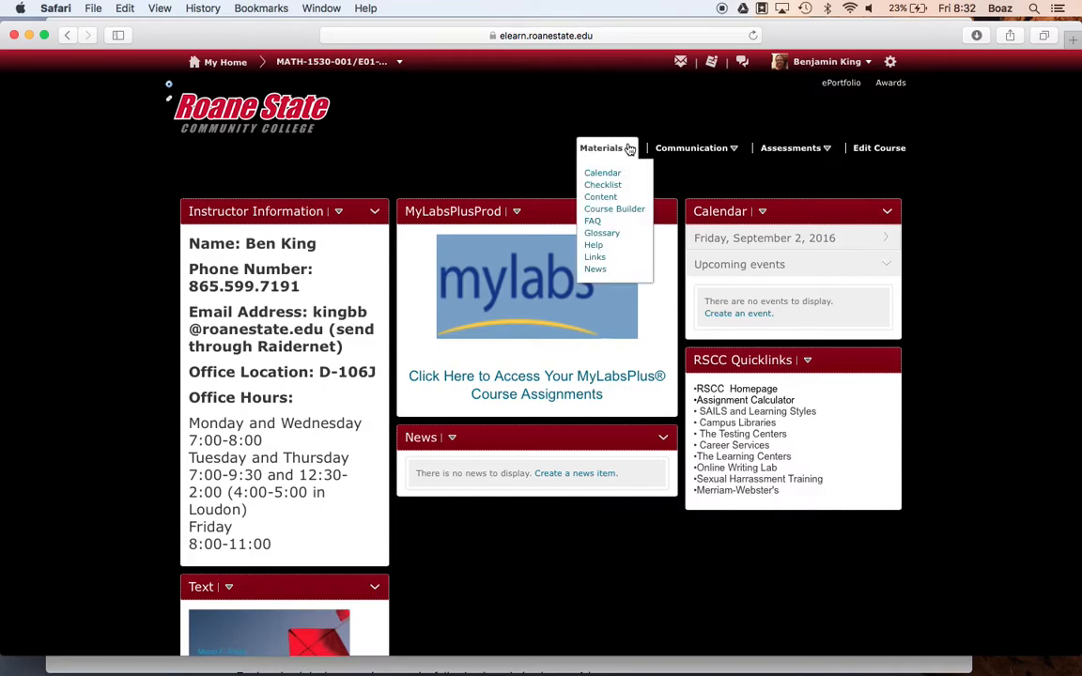
- Open the Project 1 - Sampling and Summarizing page from the course content and show its project description link in a new tab
left_click(599, 195)
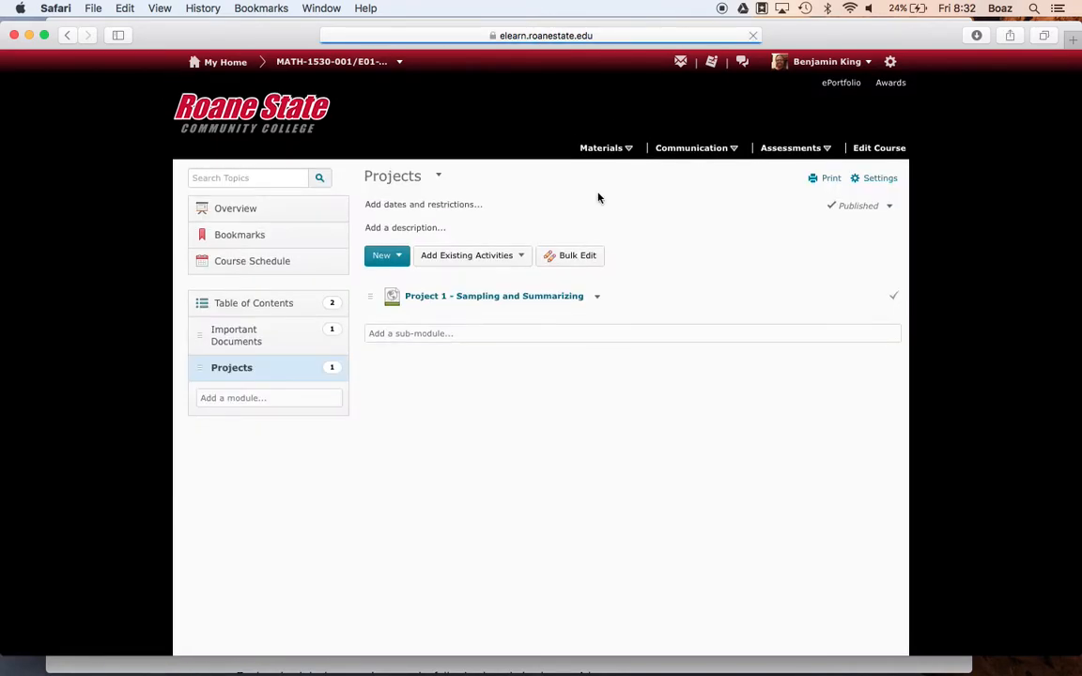
left_click(495, 296)
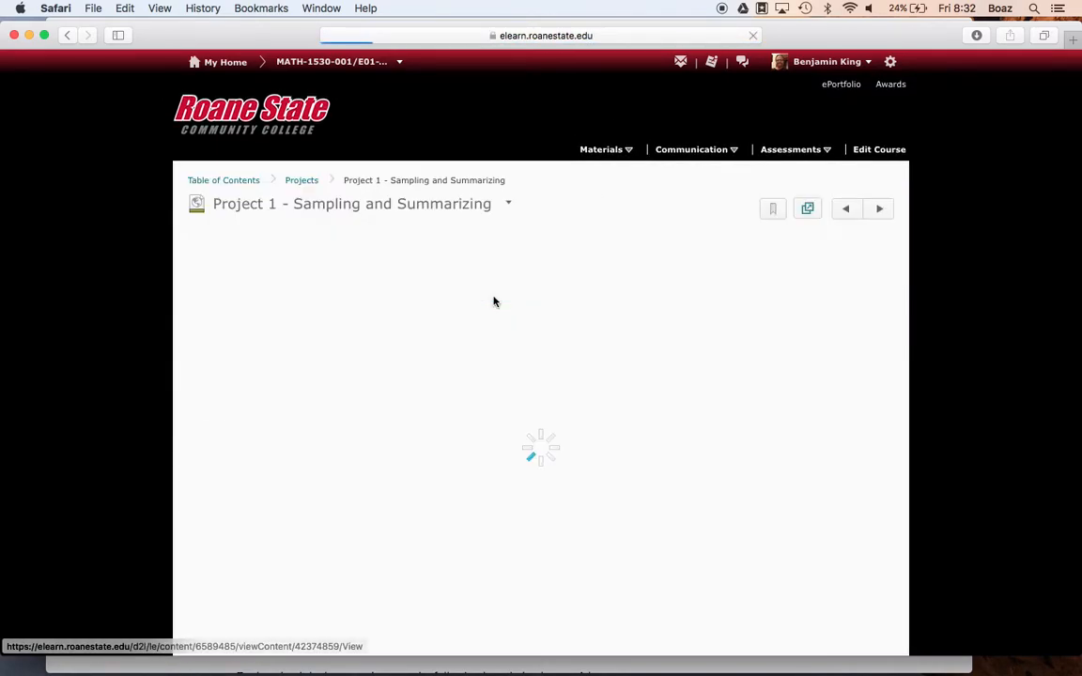
right_click(455, 253)
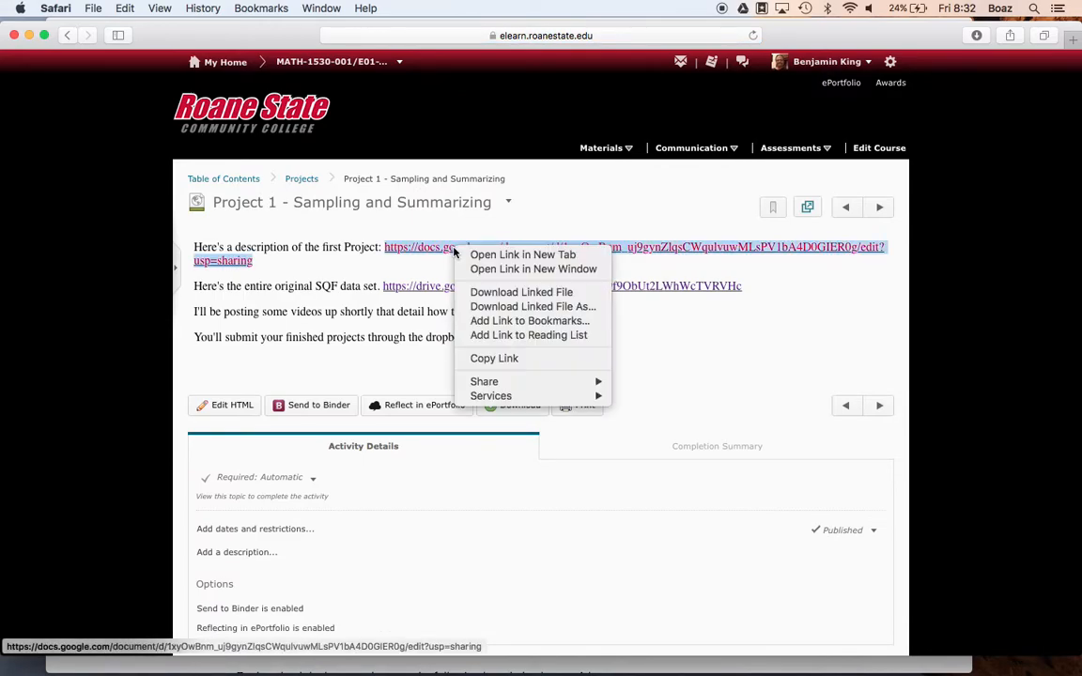
left_click(488, 253)
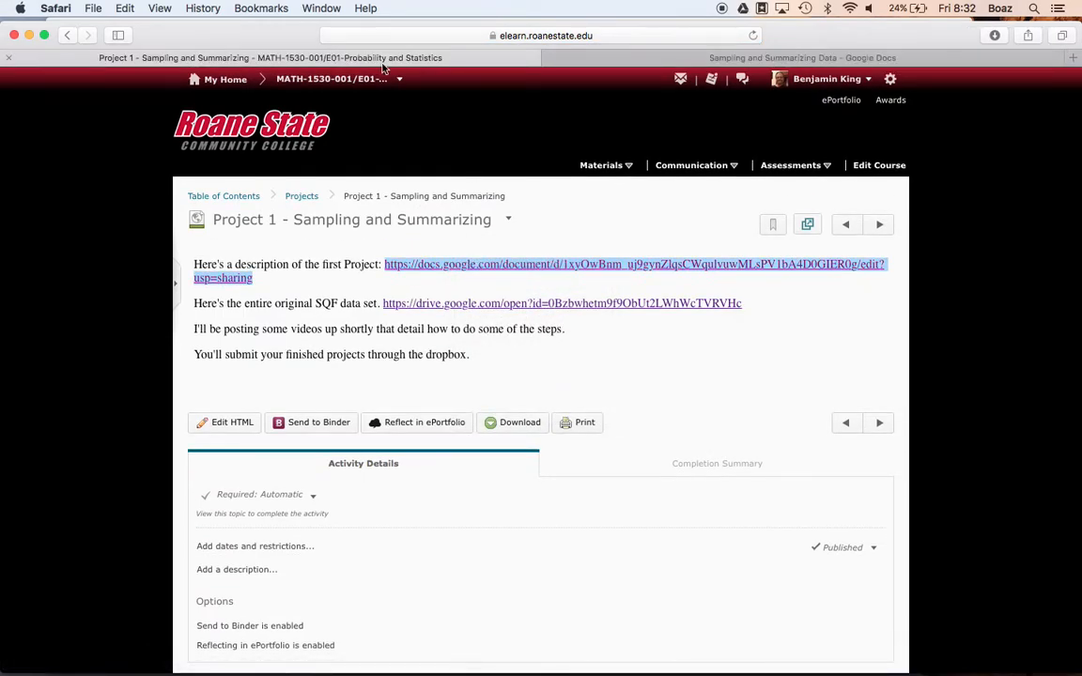
left_click(655, 60)
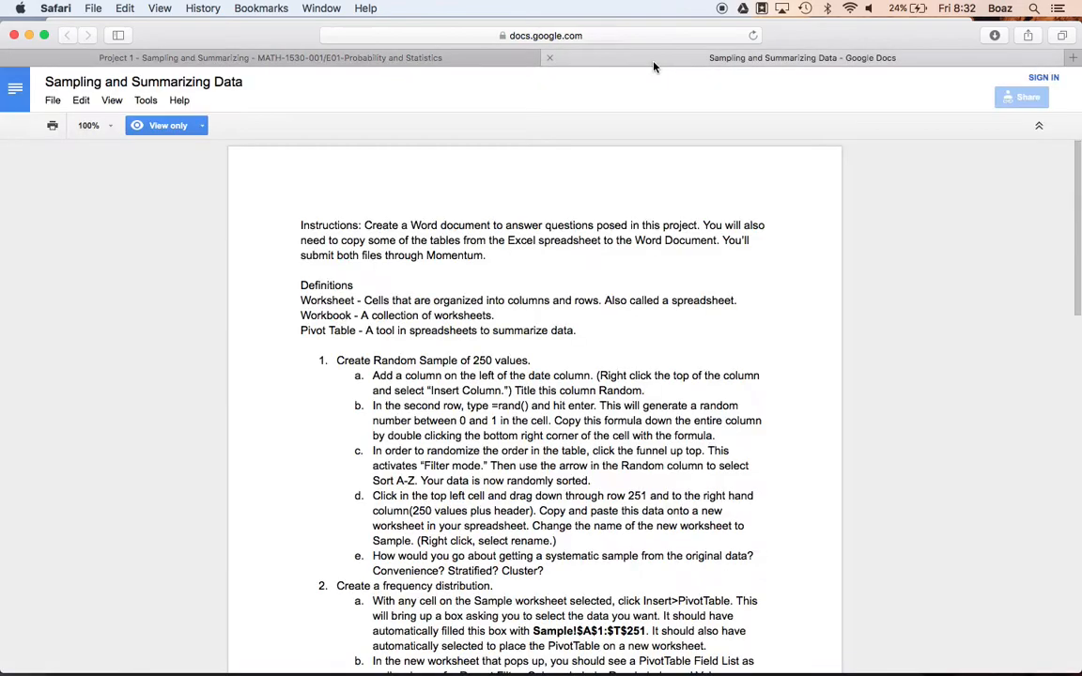
- Download the Sampling and Summarizing Data document as a PDF and look over its instructions in Preview
scroll(552, 311, "down", 4)
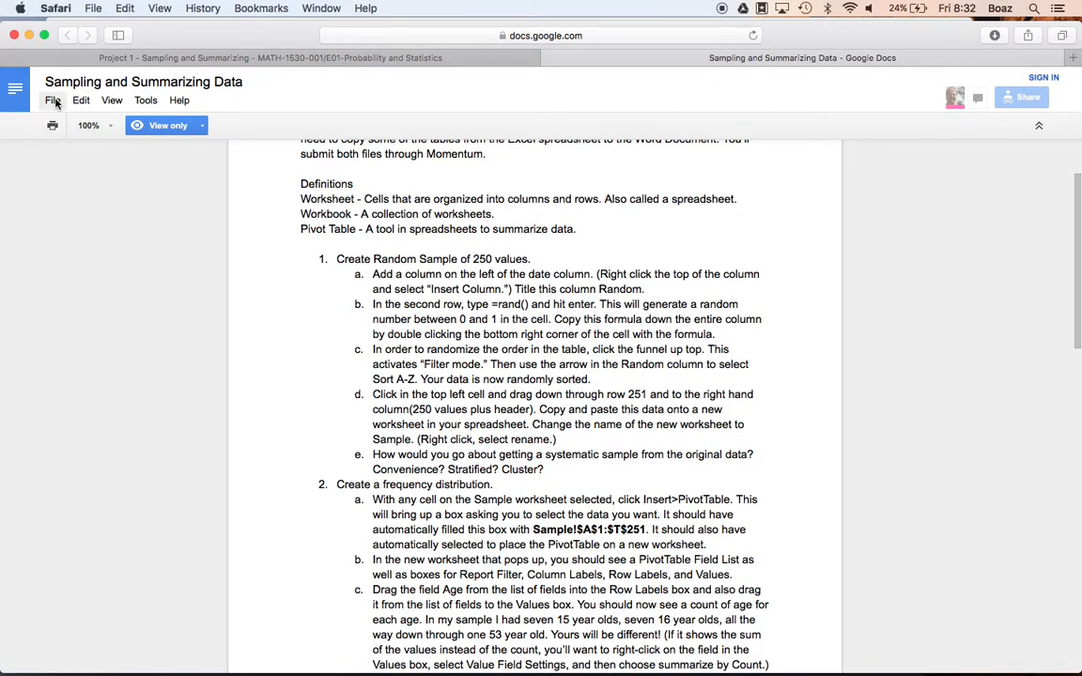
left_click(54, 101)
mouse_move(127, 316)
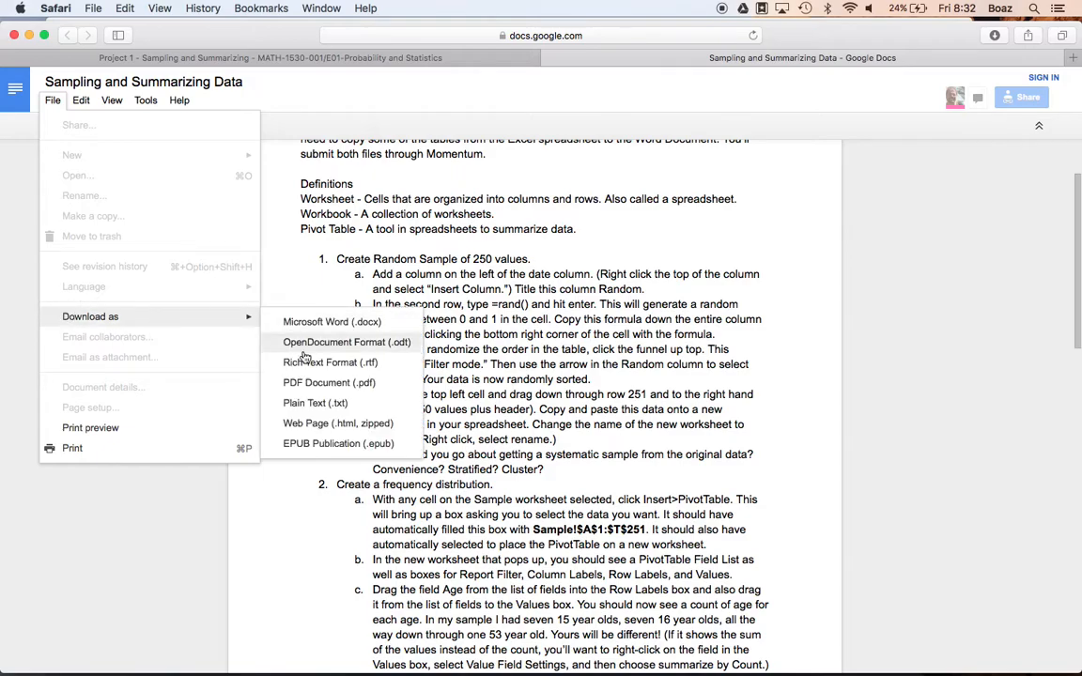
left_click(305, 384)
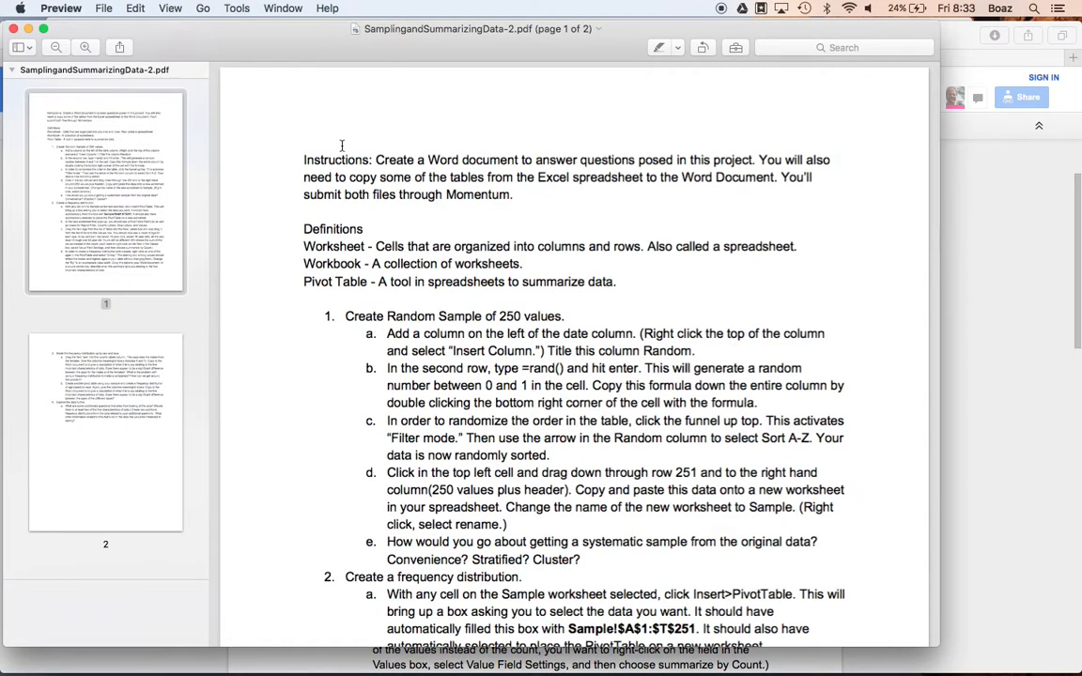
scroll(342, 145, "down", 2)
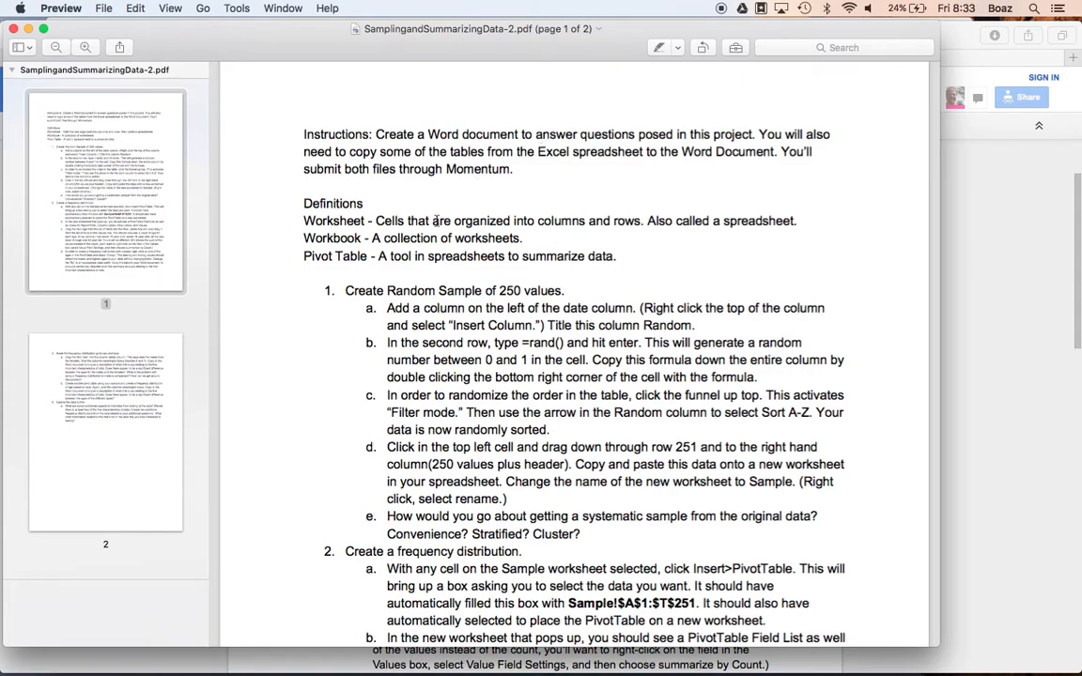
- Return to the Project 1 page in Safari, open the original SQF data set link in a new tab, and download the workbook
left_click(971, 362)
left_click(187, 58)
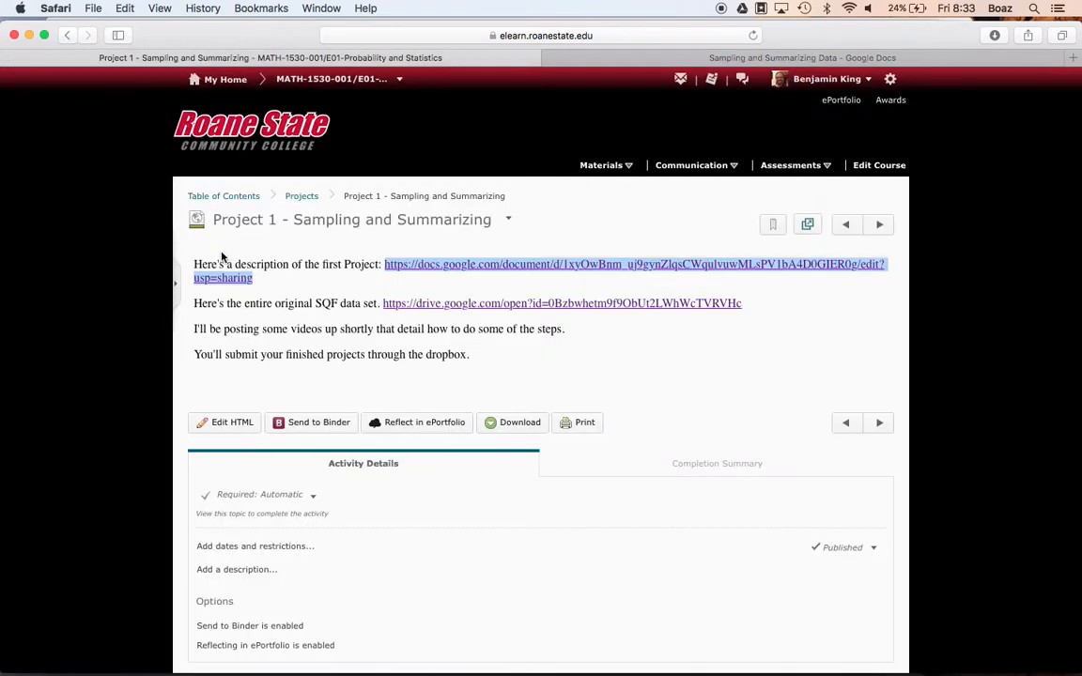
right_click(463, 308)
left_click(475, 307)
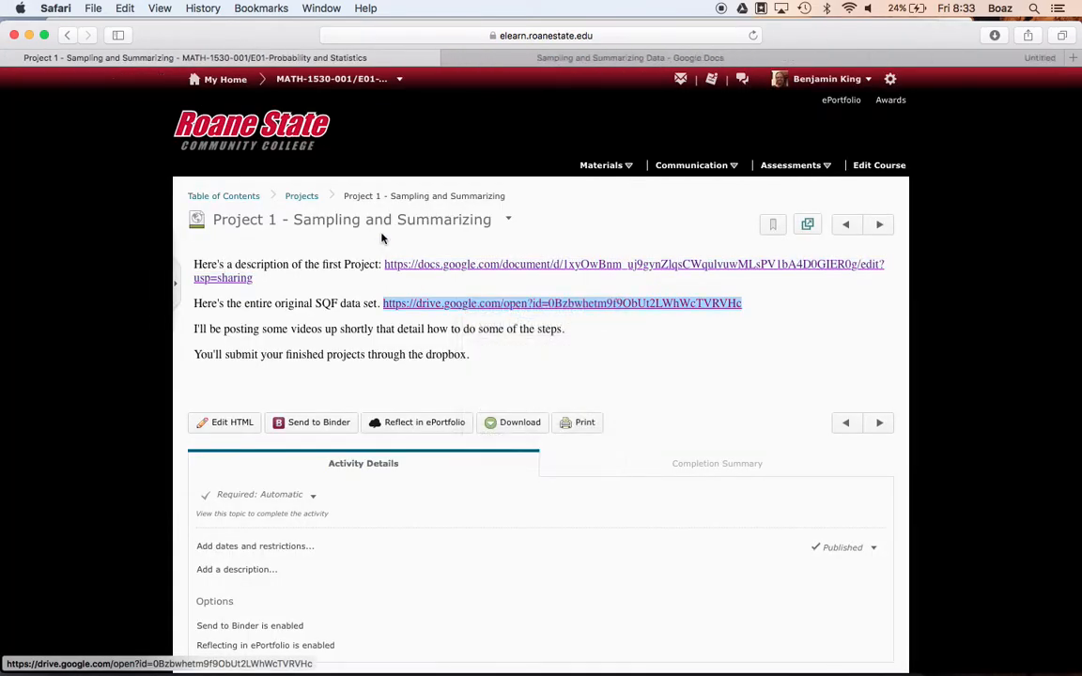
left_click(836, 57)
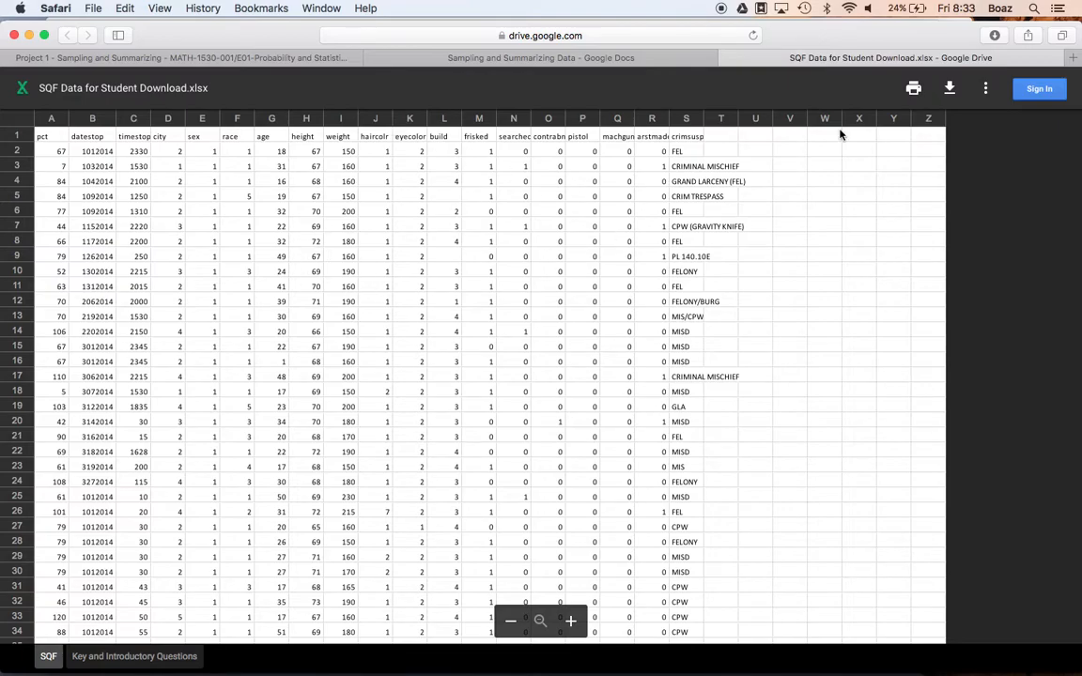
left_click(949, 91)
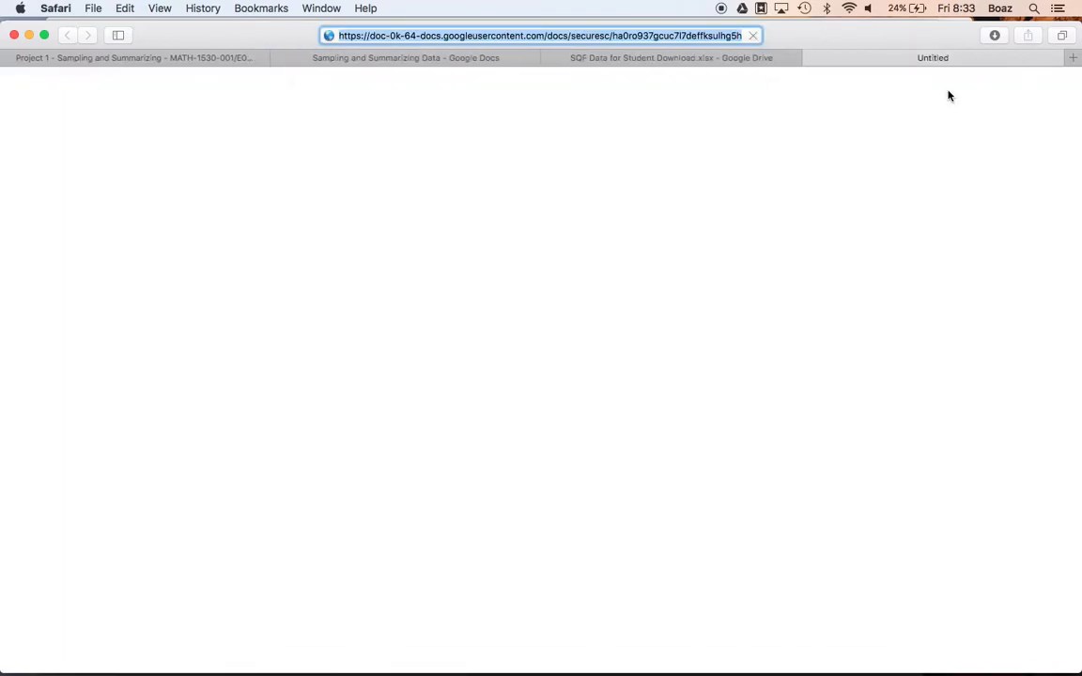
- Open the downloaded SQF Data for Student Download workbook in Excel and expand its window to full screen at the first rows
mouse_move(676, 672)
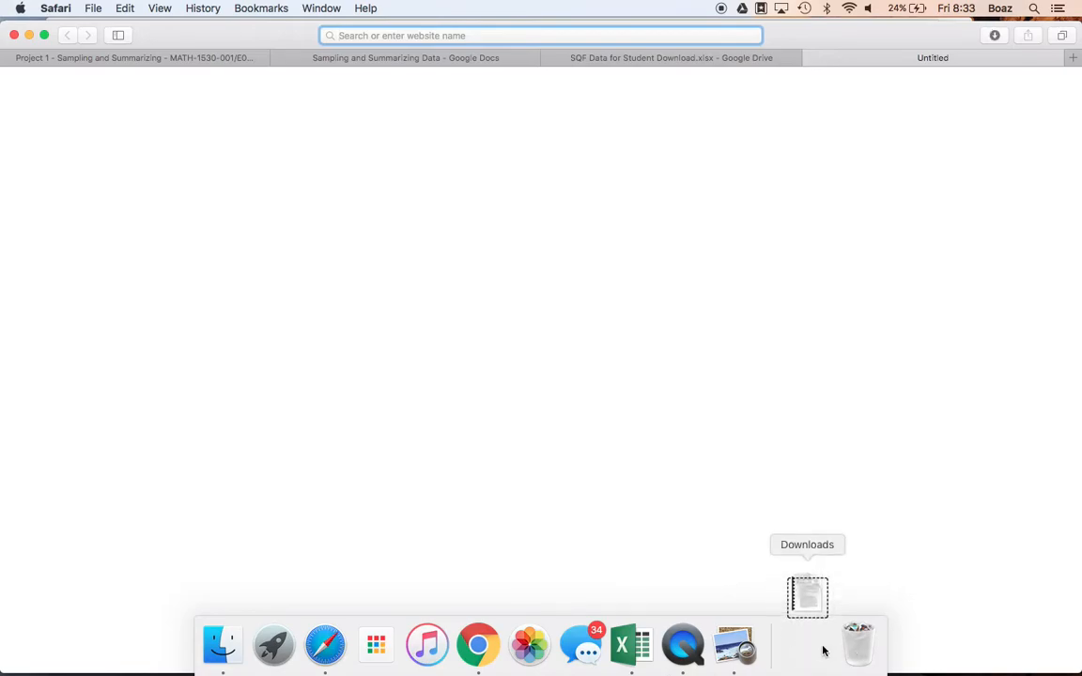
left_click(808, 642)
left_click(810, 577)
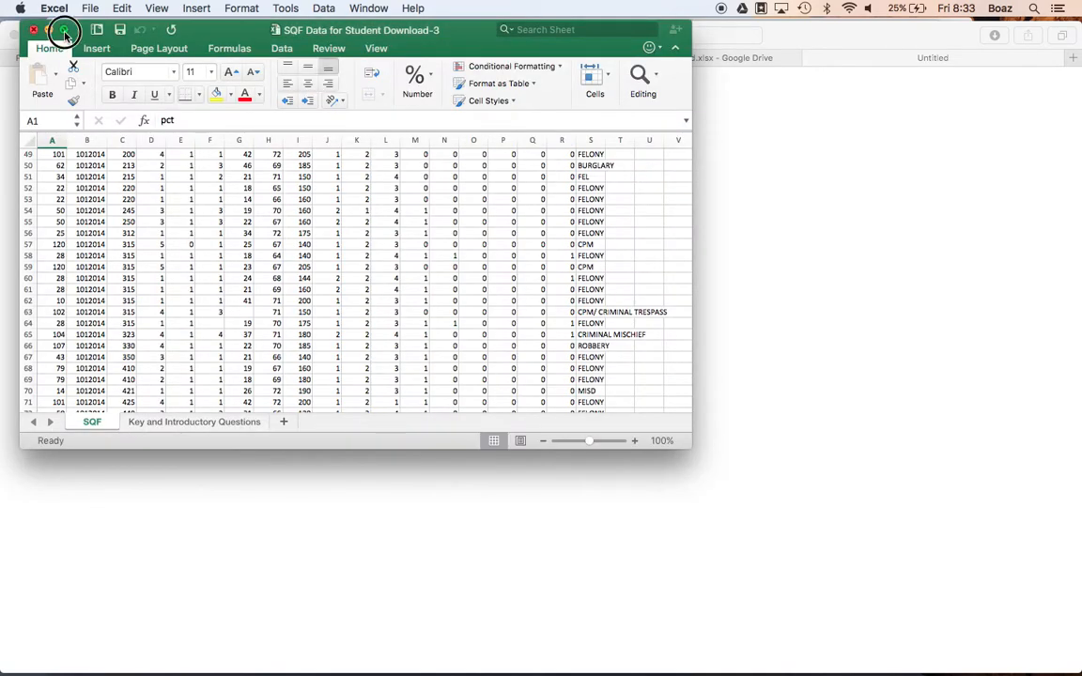
left_click(63, 30)
scroll(272, 313, "up", 15)
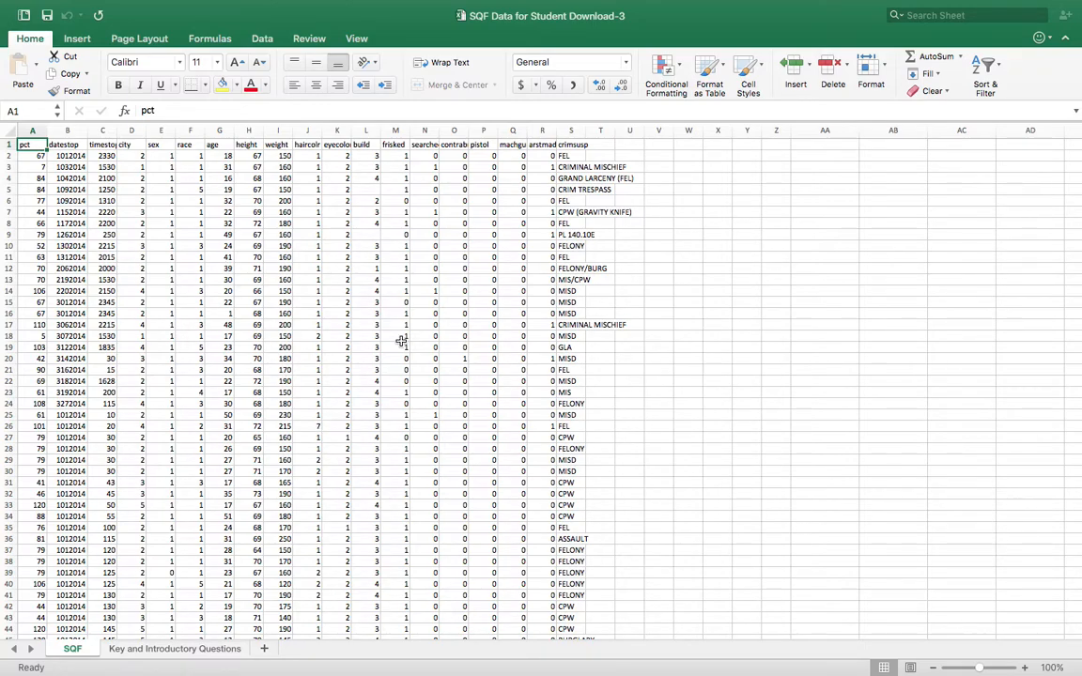
- Examine the extent of the SQF data from the header row down to the last record and back
key("ctrl+Down")
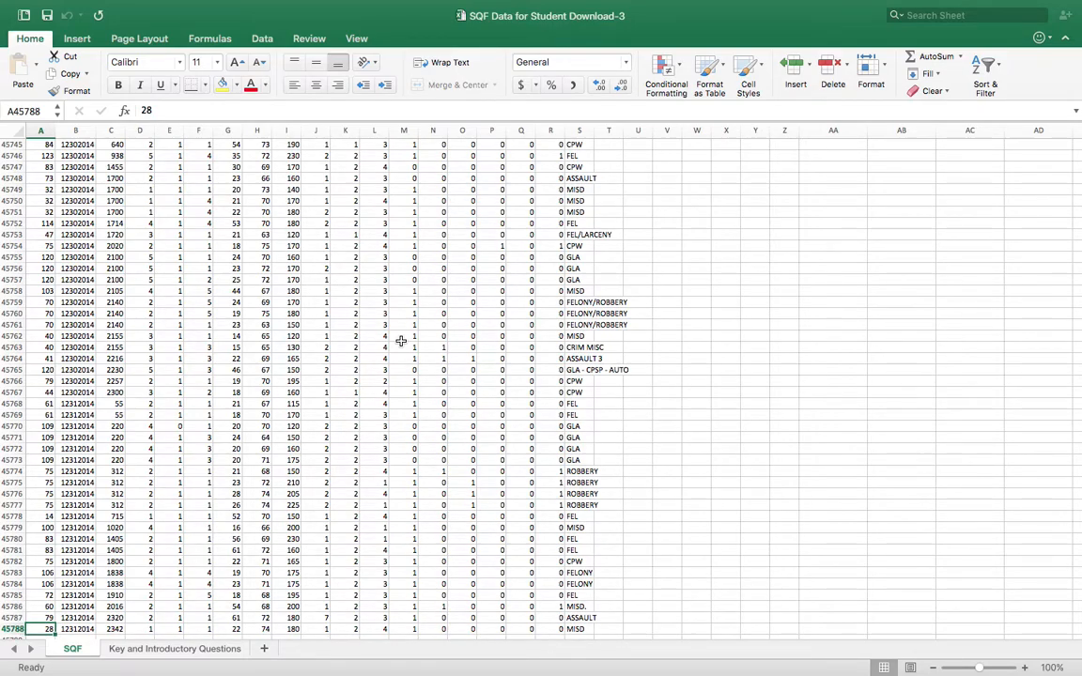
key("ctrl+Up")
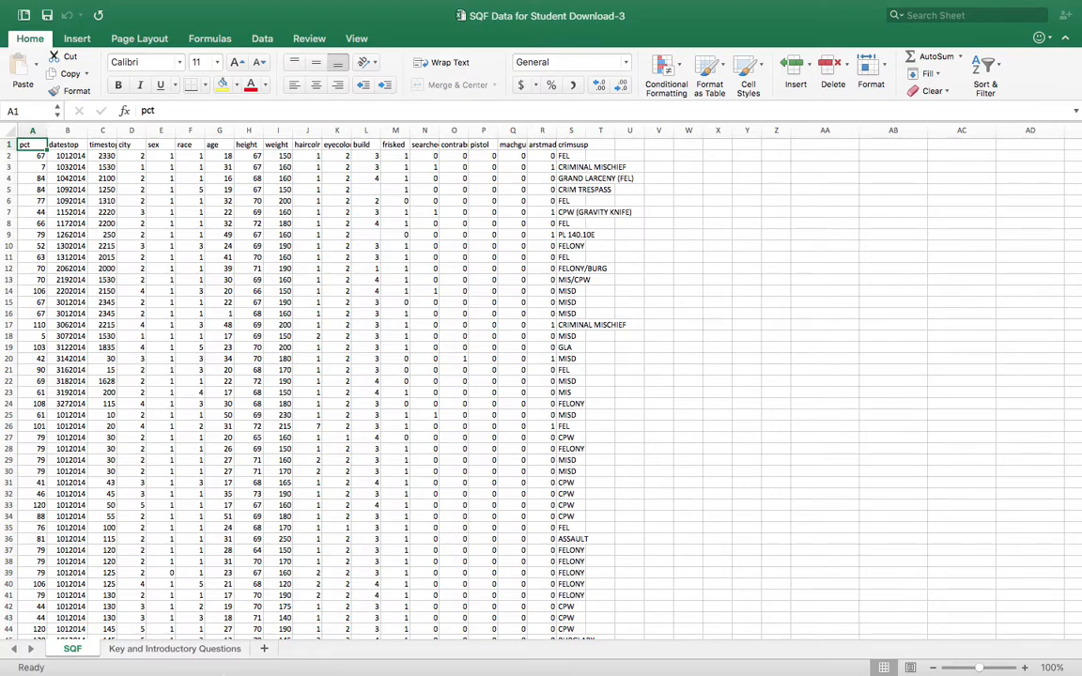
mouse_move(223, 674)
scroll(64, 155, "down", 5)
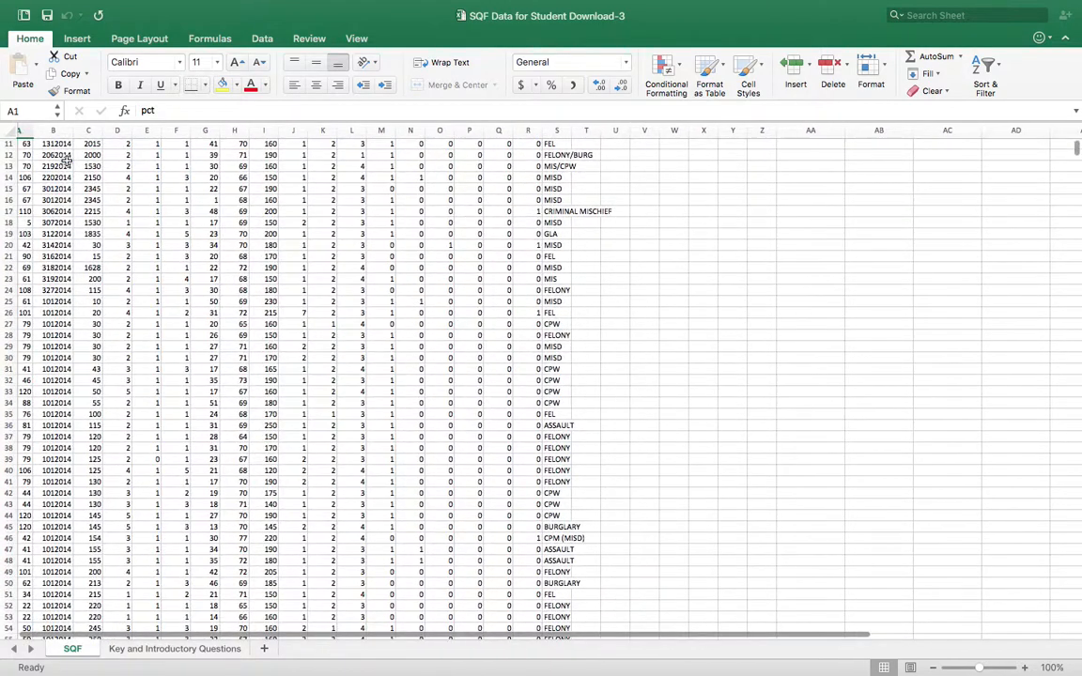
scroll(67, 162, "down", 5)
scroll(67, 161, "up", 10)
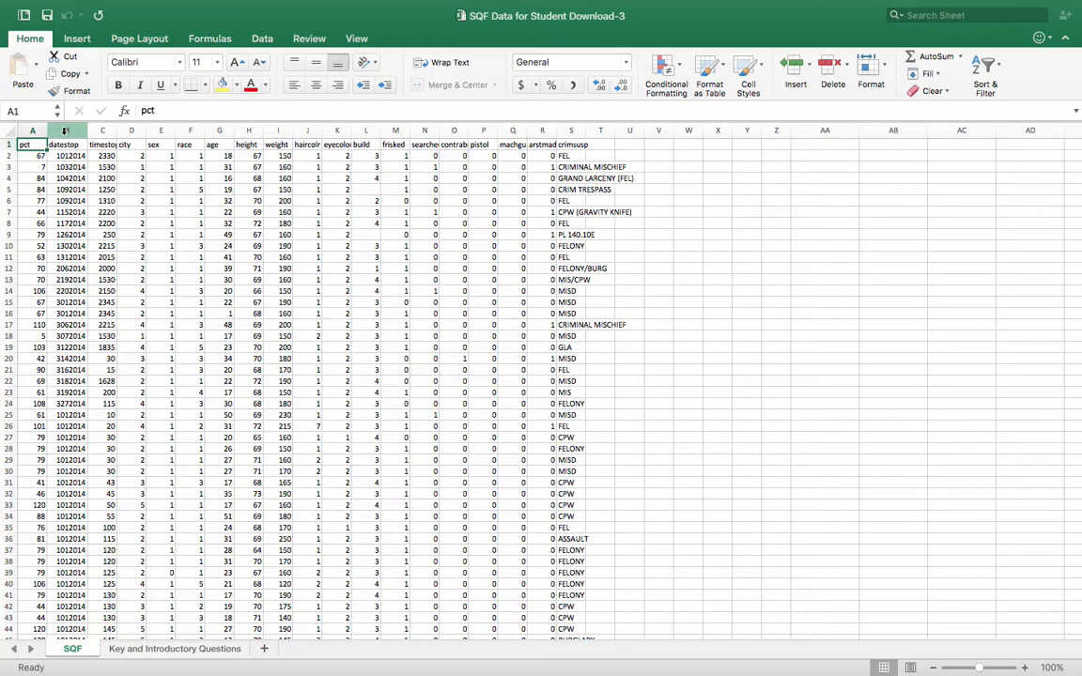
- Insert a new column immediately before the datestop column and title it Random in cell B1
right_click(65, 131)
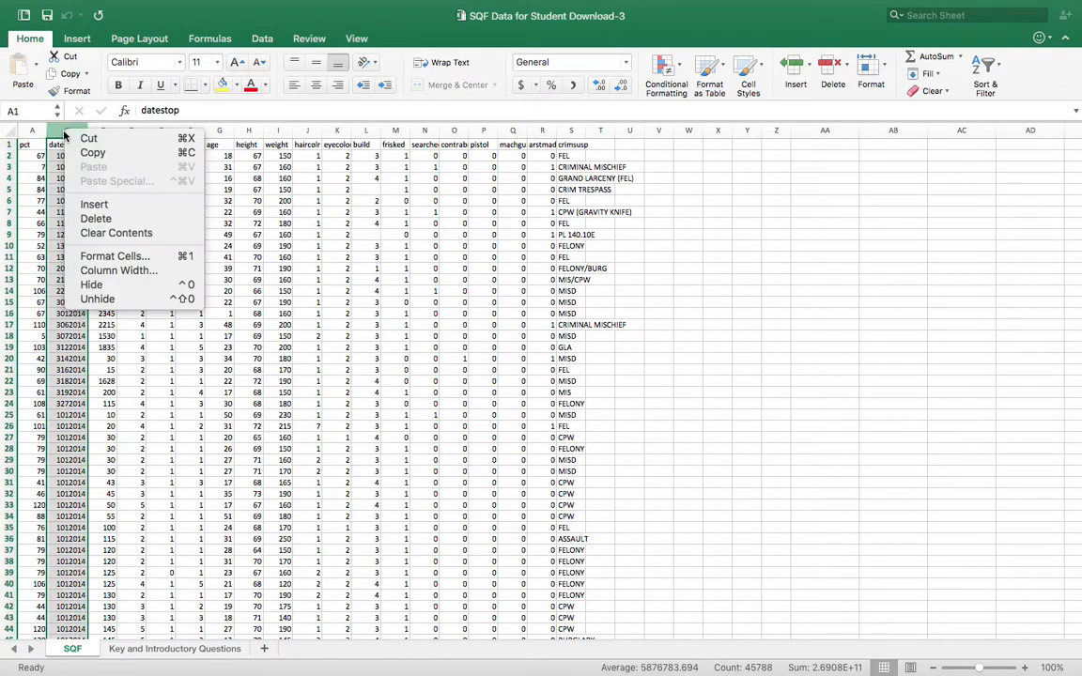
left_click(42, 194)
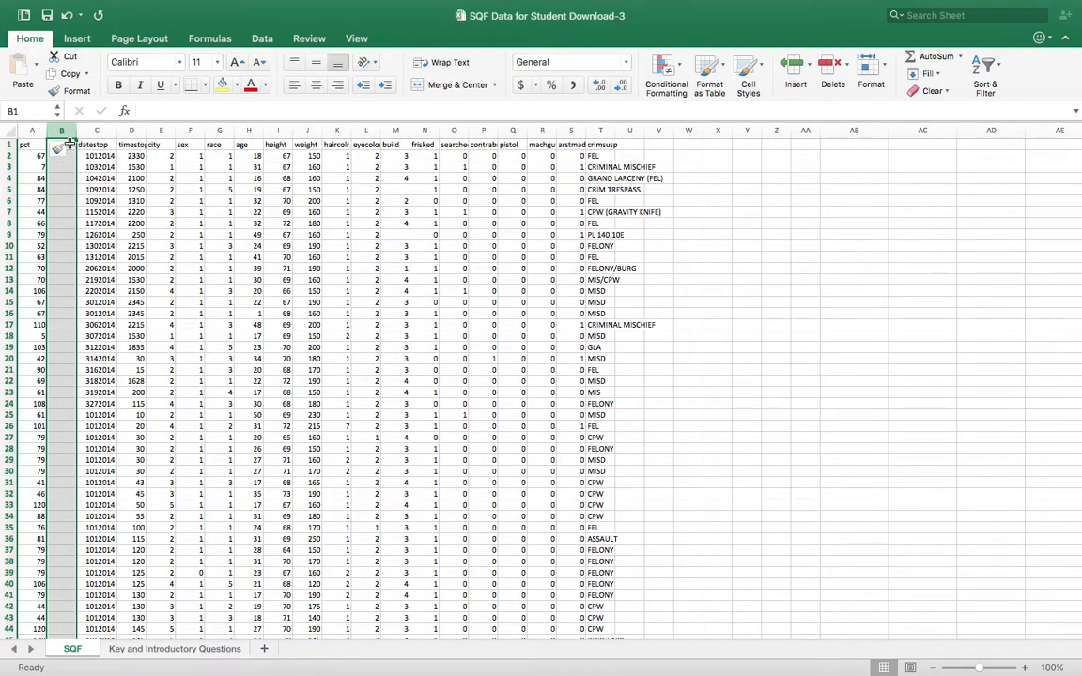
left_click(61, 178)
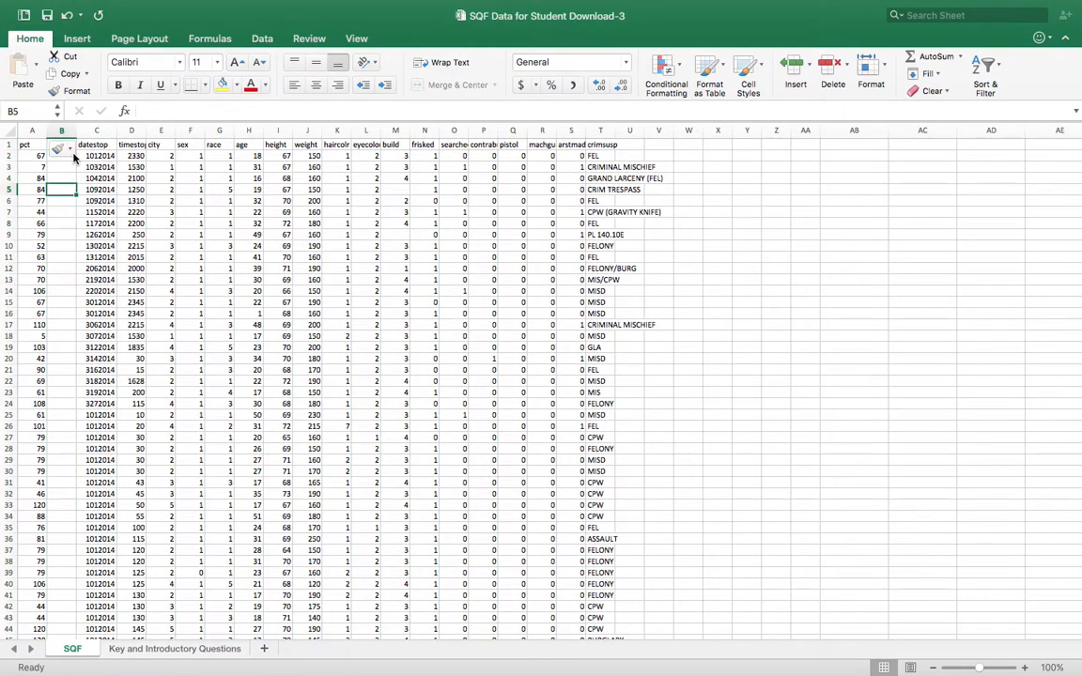
key("Up")
key("Up")
key("Up")
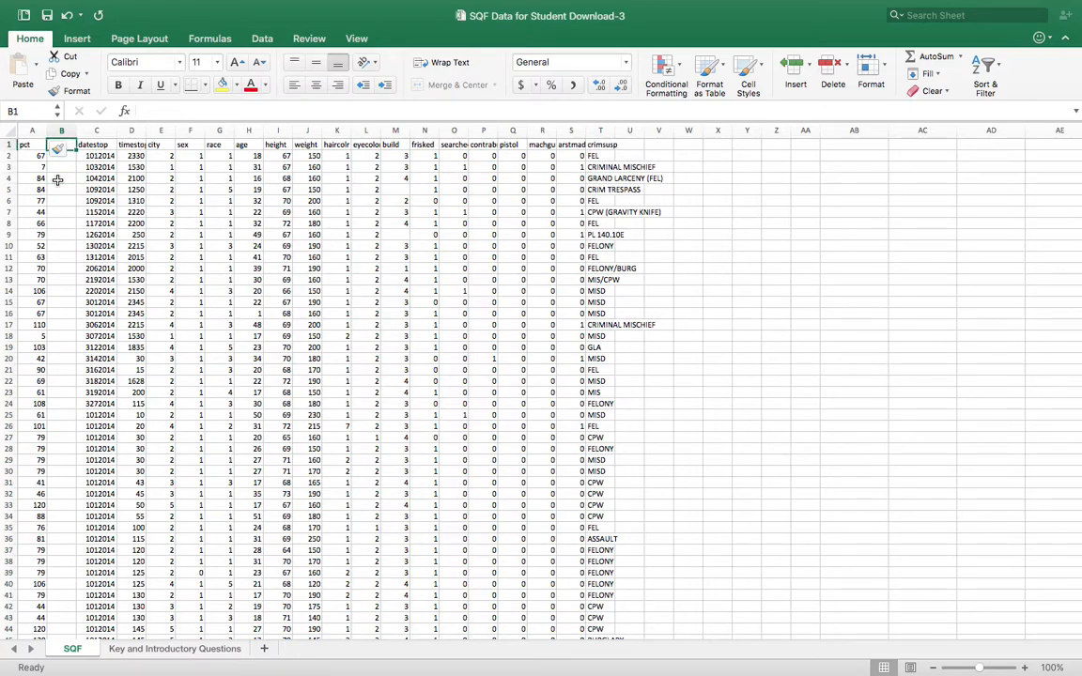
type("Random")
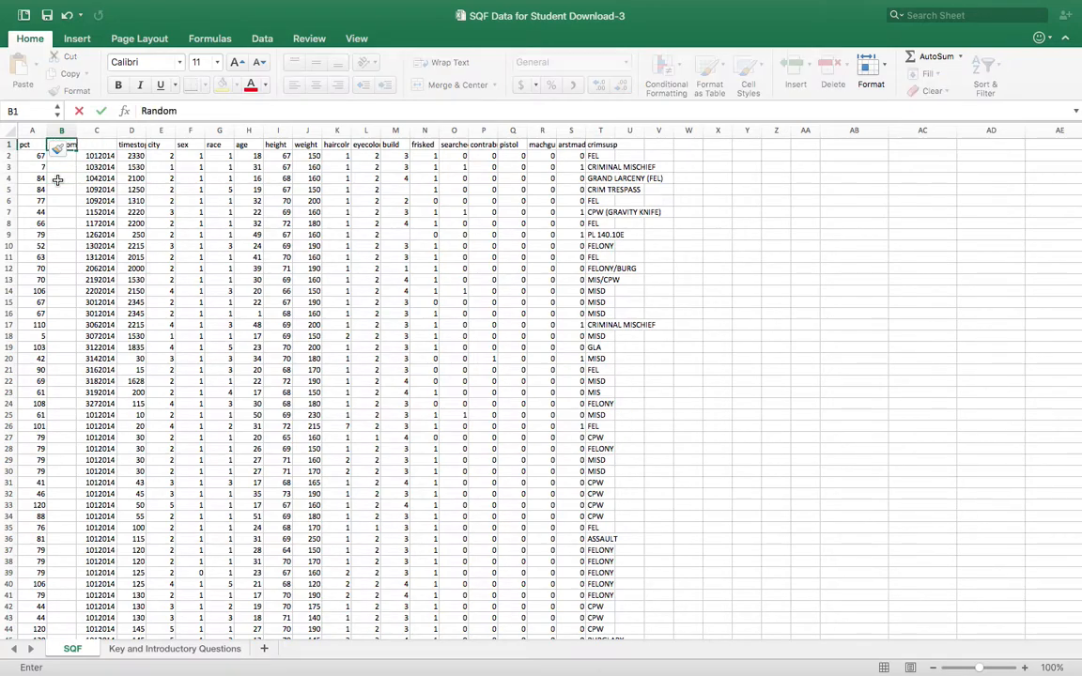
key("Return")
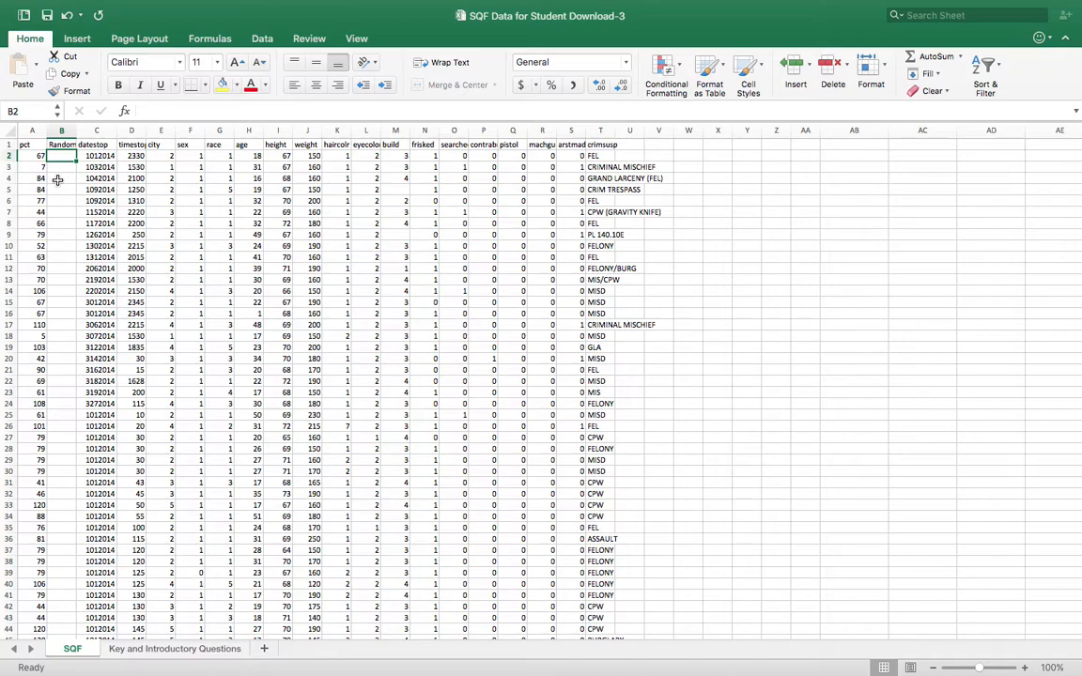
- Enter the formula =rand() in cell B2 and widen column B to show the full decimal value
type("=")
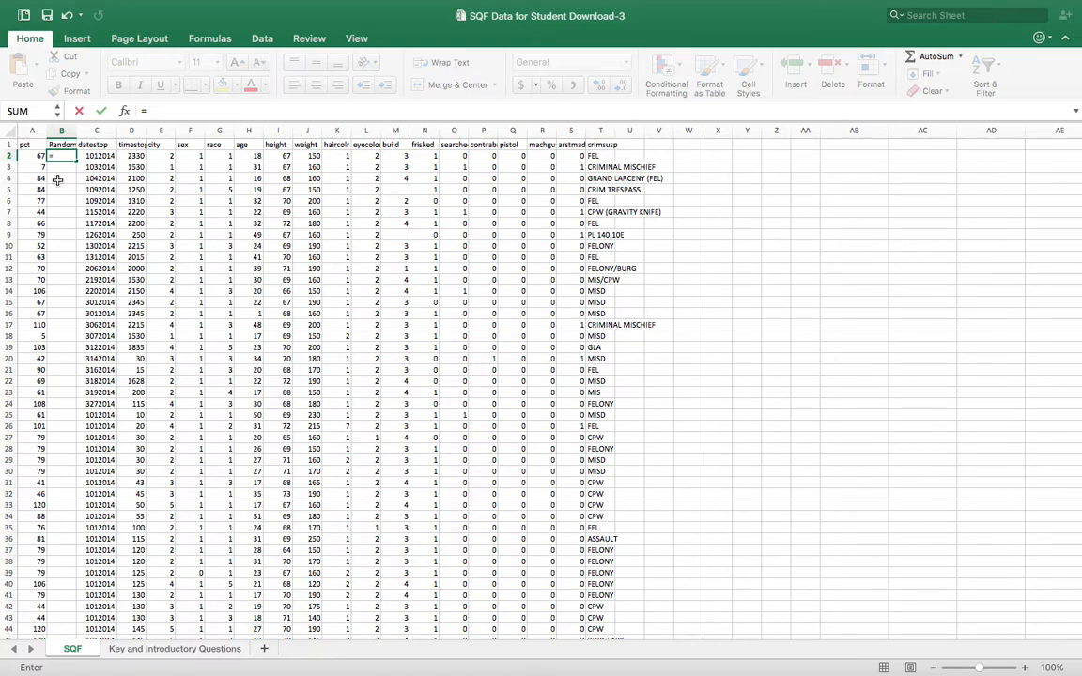
type("rand")
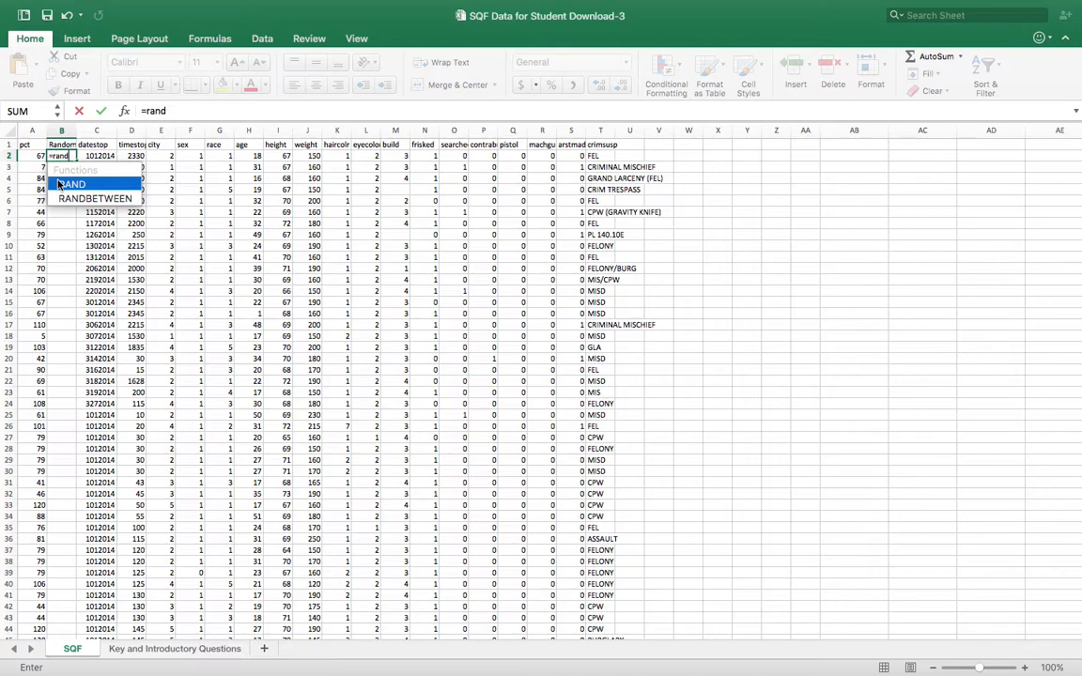
type("(")
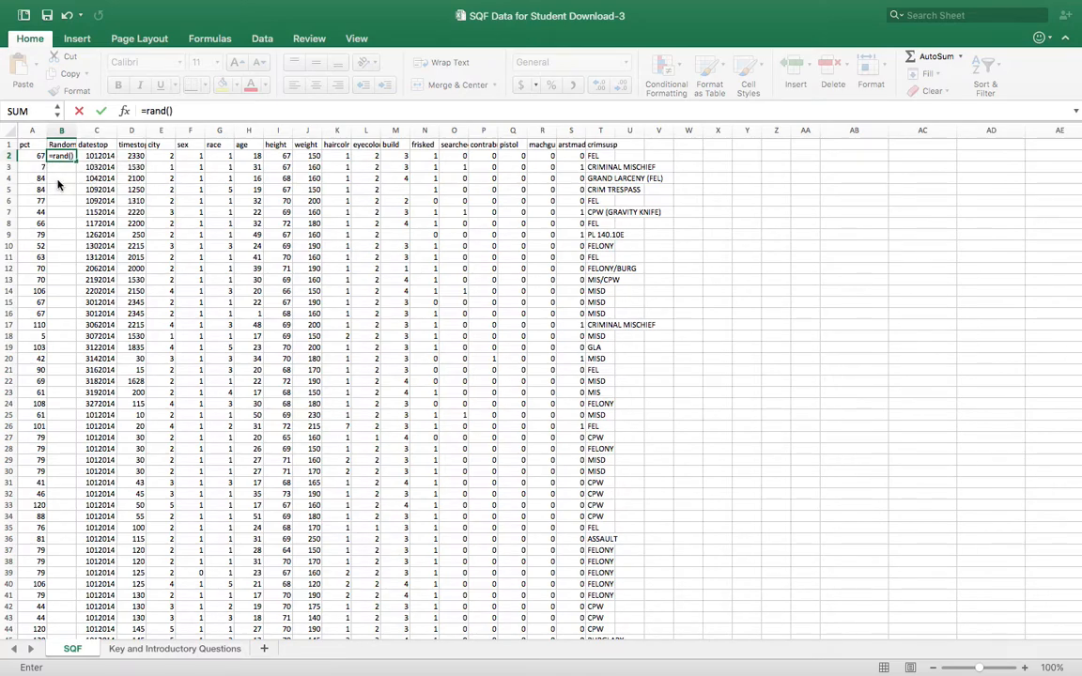
key("Return")
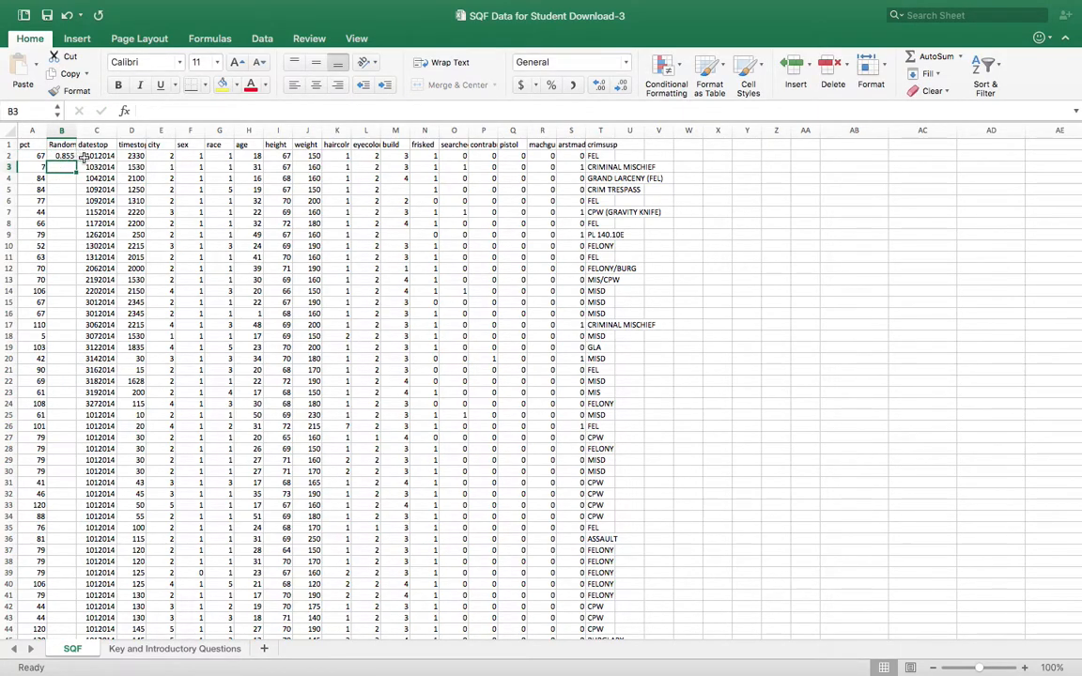
left_click_drag(76, 129, 109, 131)
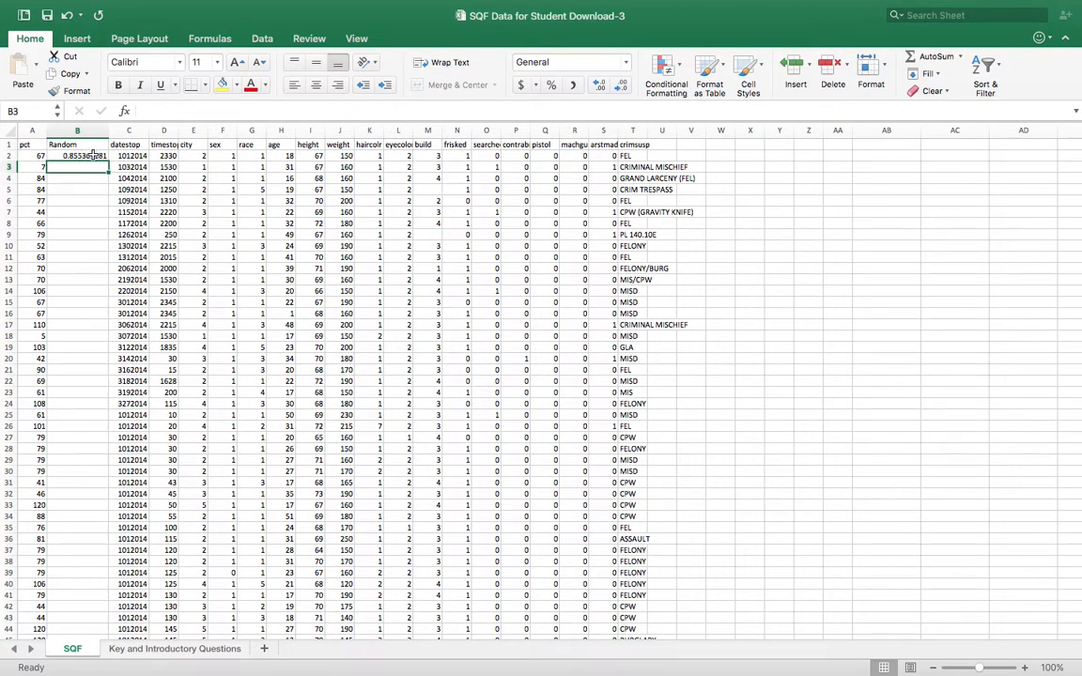
- Copy the random number formula from cell B2 down the entire Random column and reselect B2
left_click(94, 156)
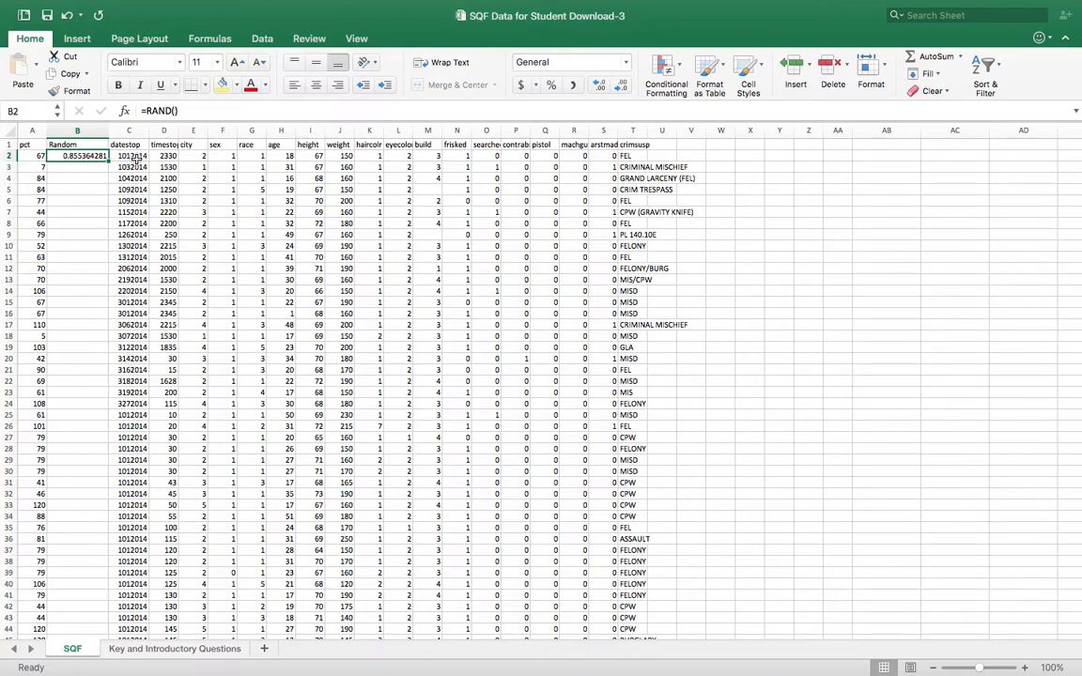
double_click(108, 161)
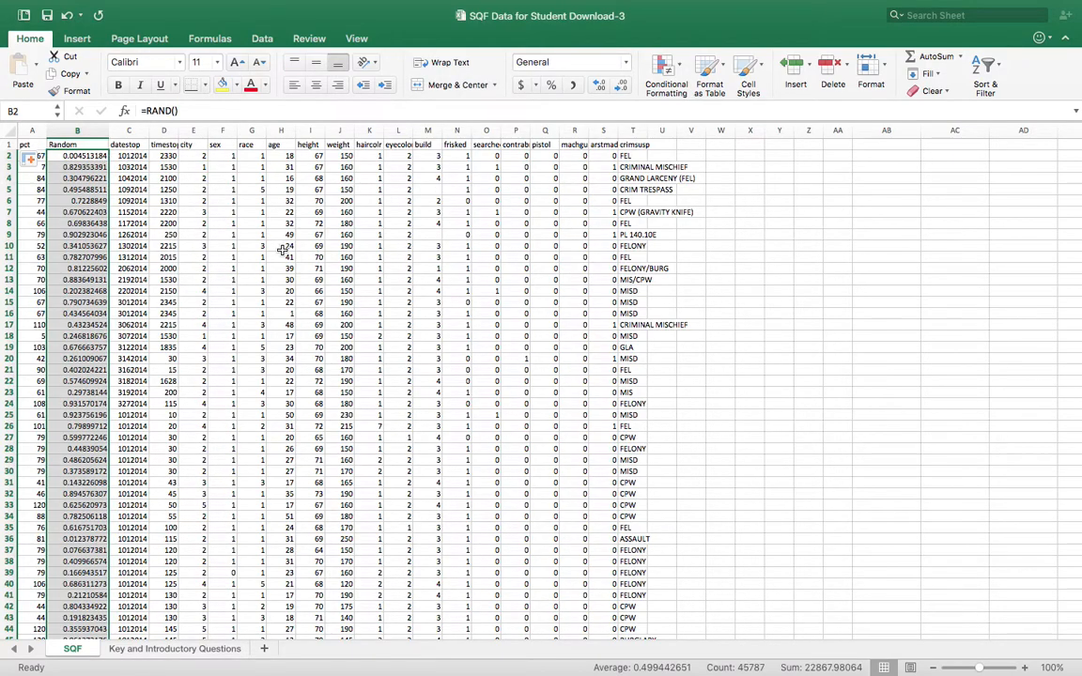
left_click(191, 223)
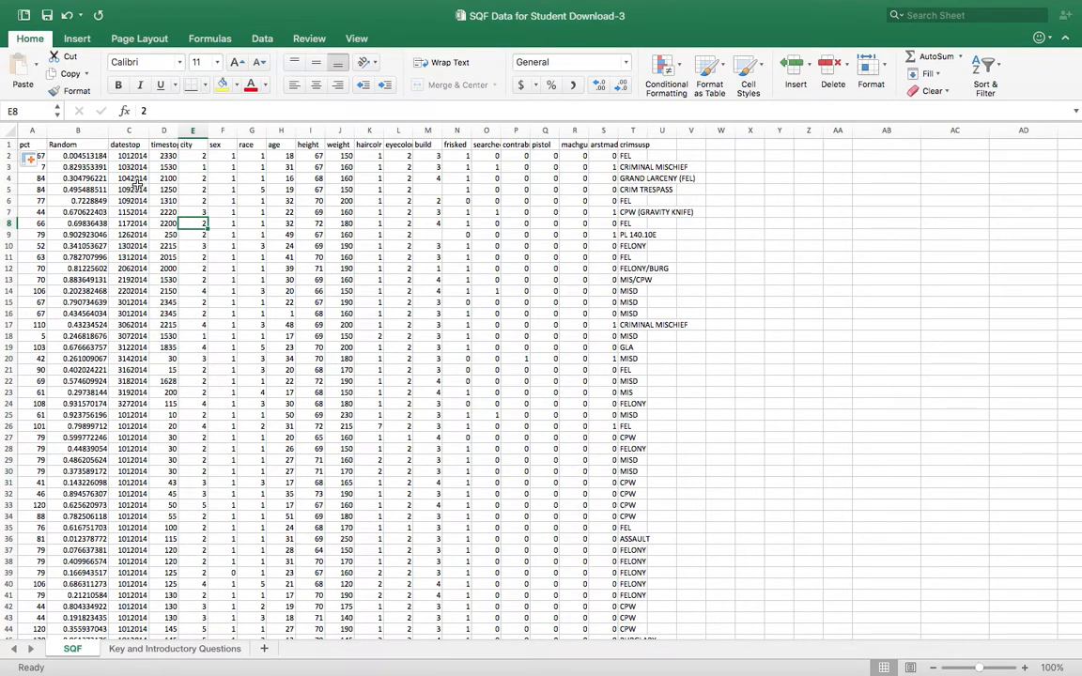
left_click(82, 154)
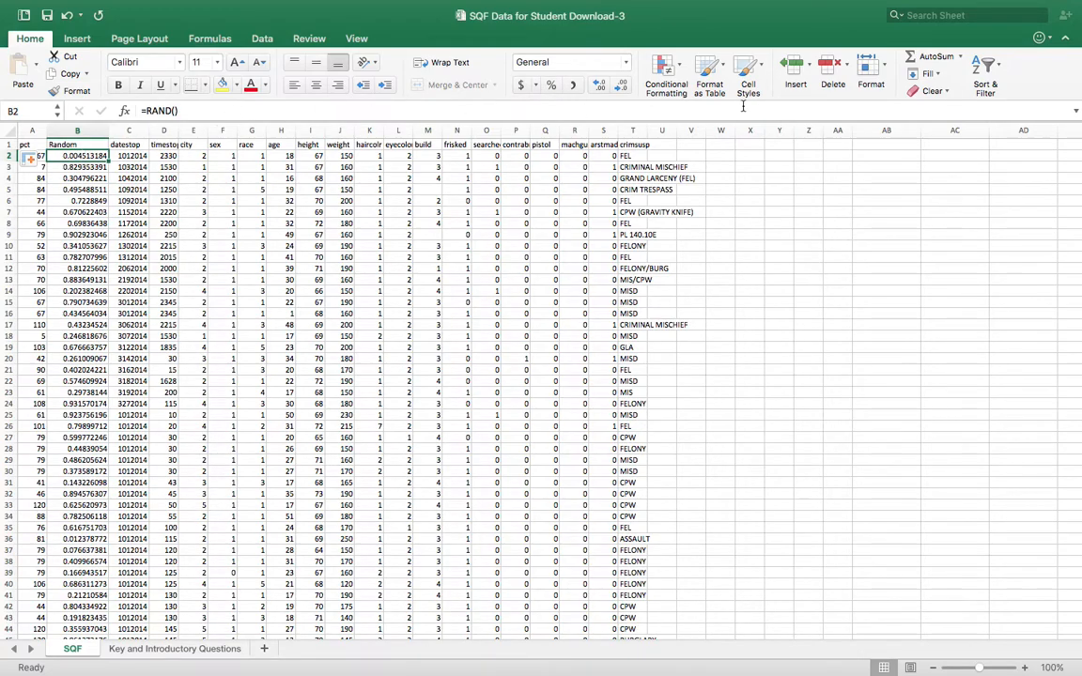
- Turn on filtering for the SQF data headers and sort the records by the Random column in ascending order
left_click(997, 68)
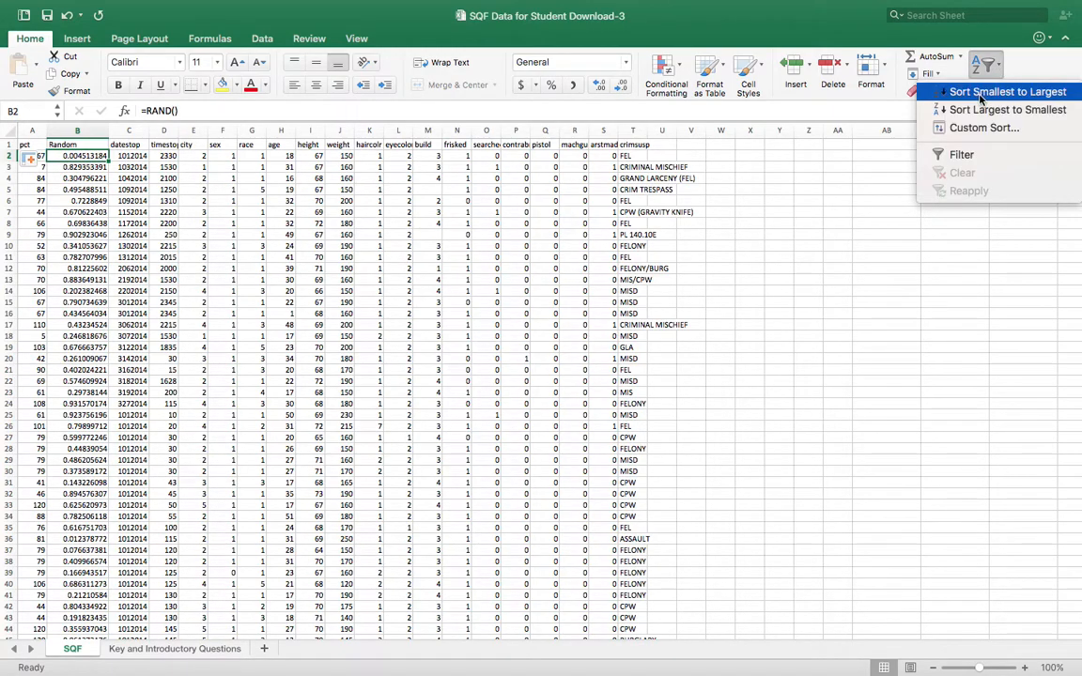
left_click(956, 155)
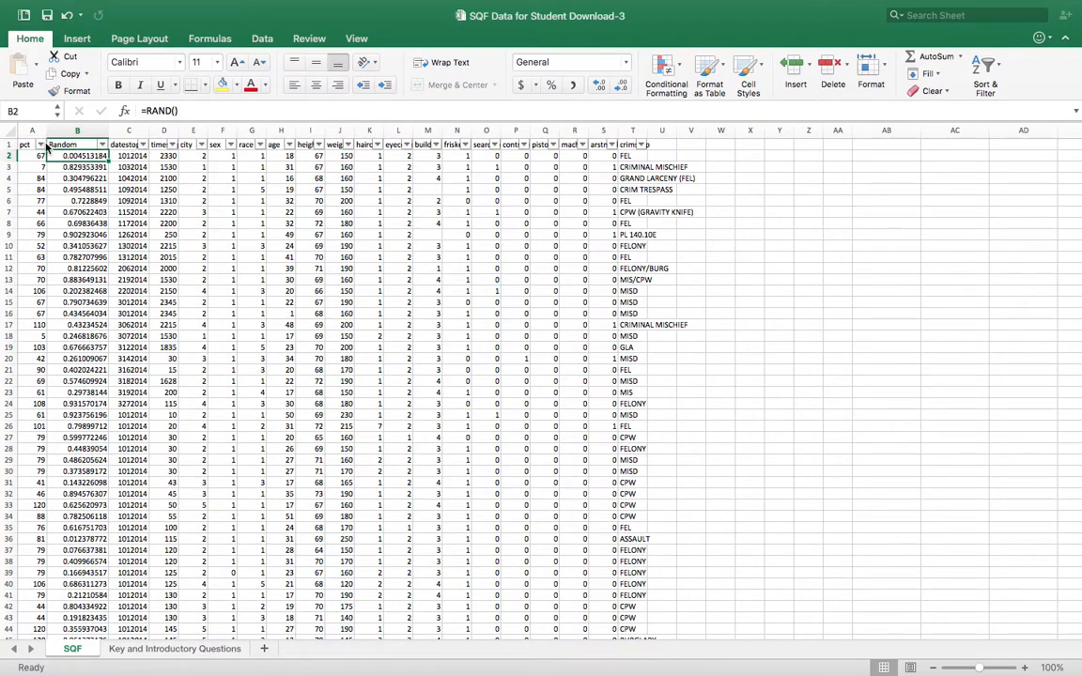
left_click(103, 146)
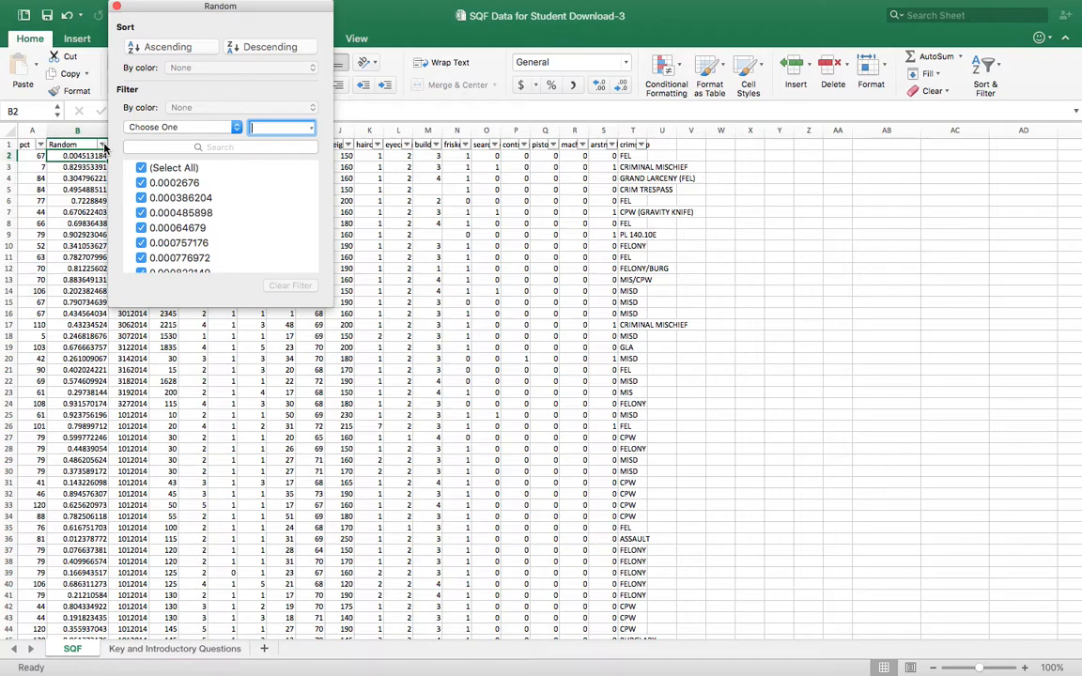
left_click(142, 48)
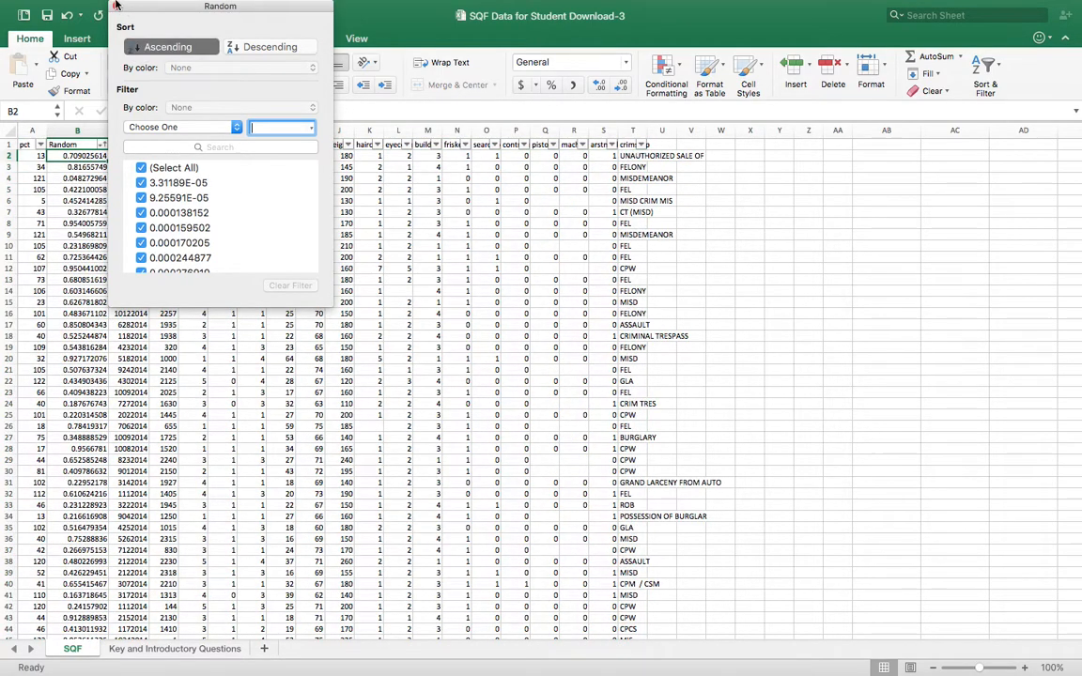
left_click(78, 306)
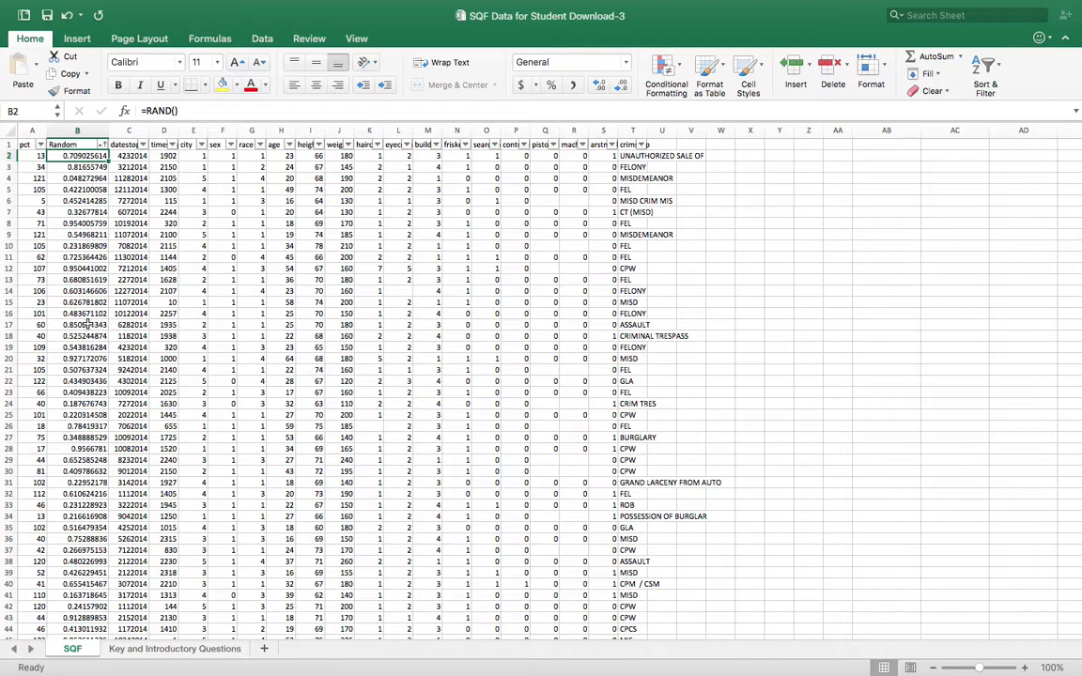
- Copy the header row and first 250 records, range A1:T251, from the SQF sheet and add a blank worksheet after it
left_click(23, 144)
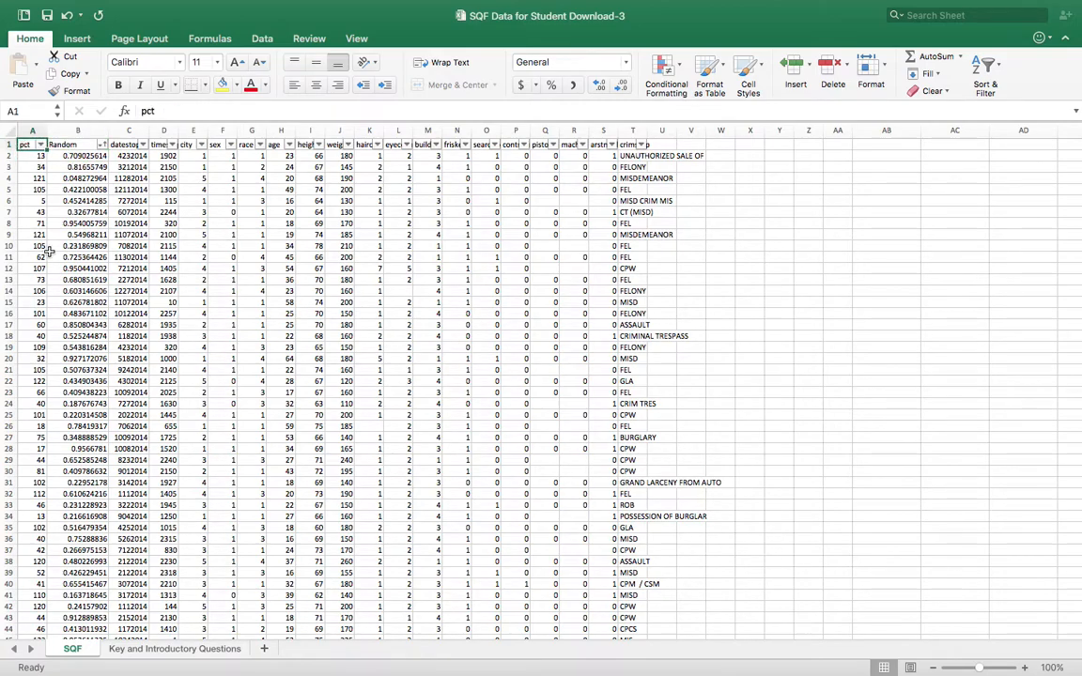
left_click_drag(25, 145, 640, 201)
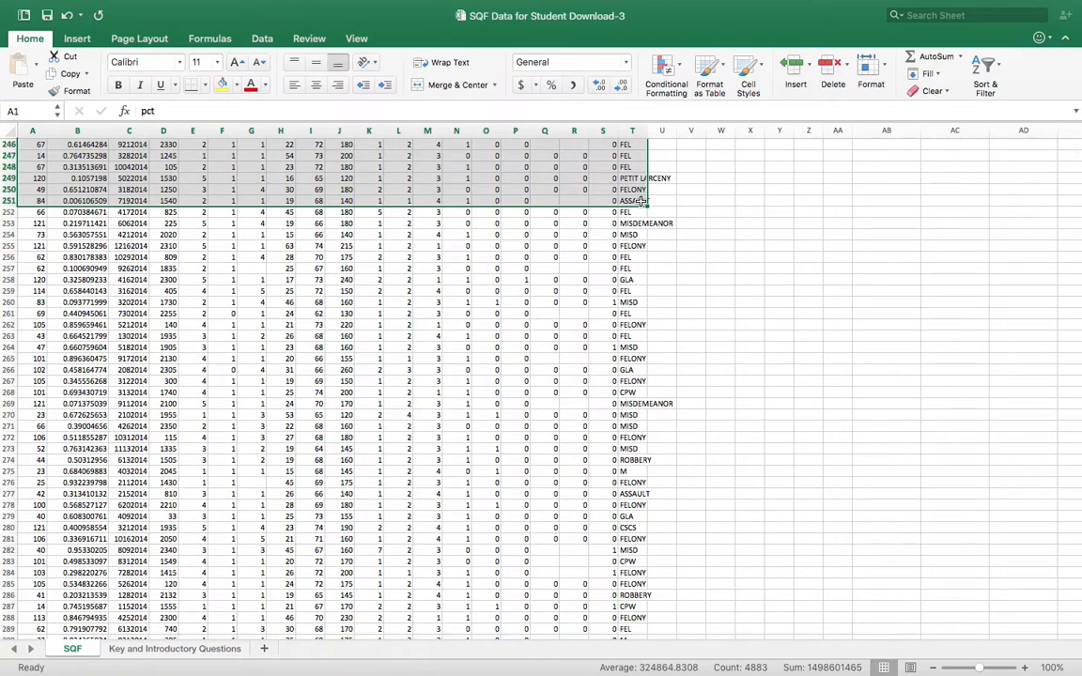
left_click(264, 648)
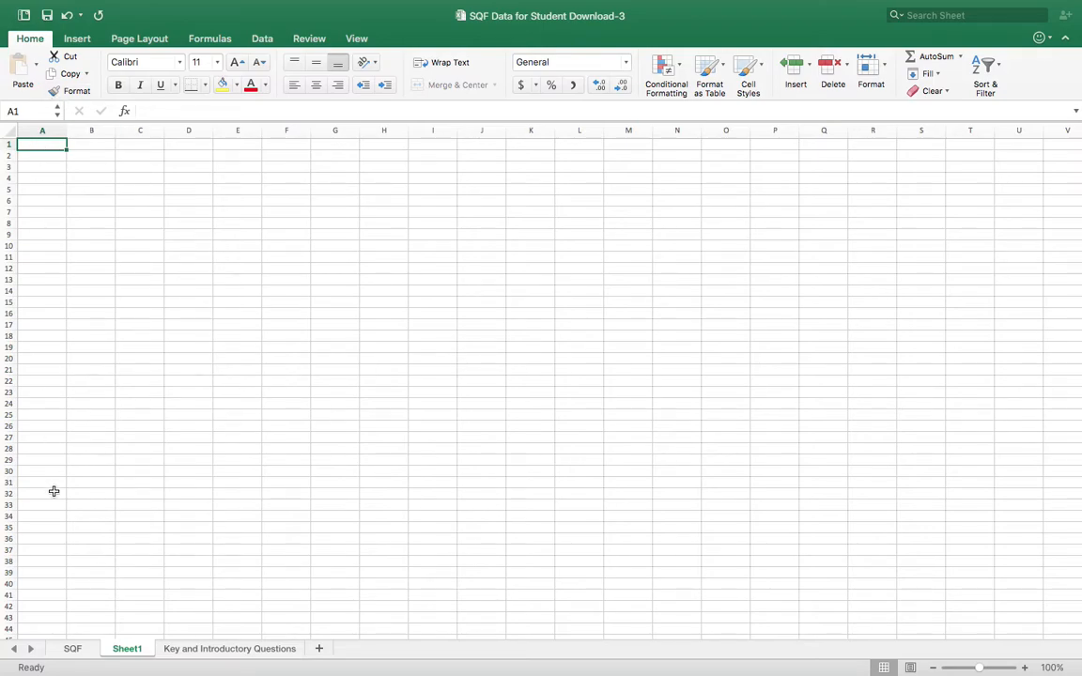
left_click(75, 648)
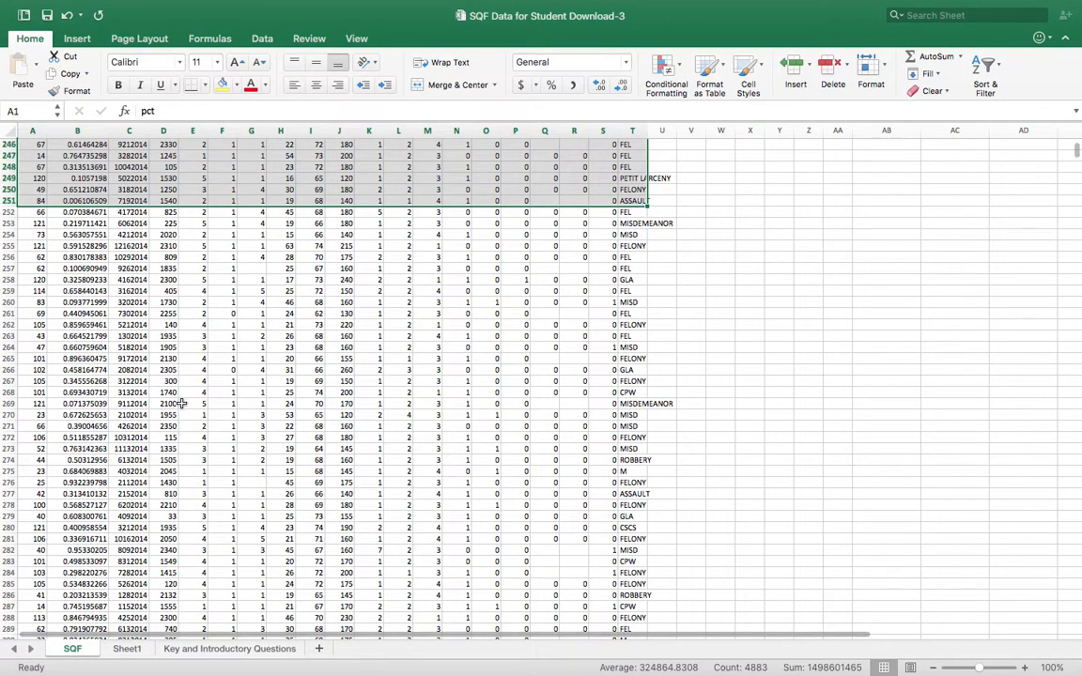
right_click(196, 195)
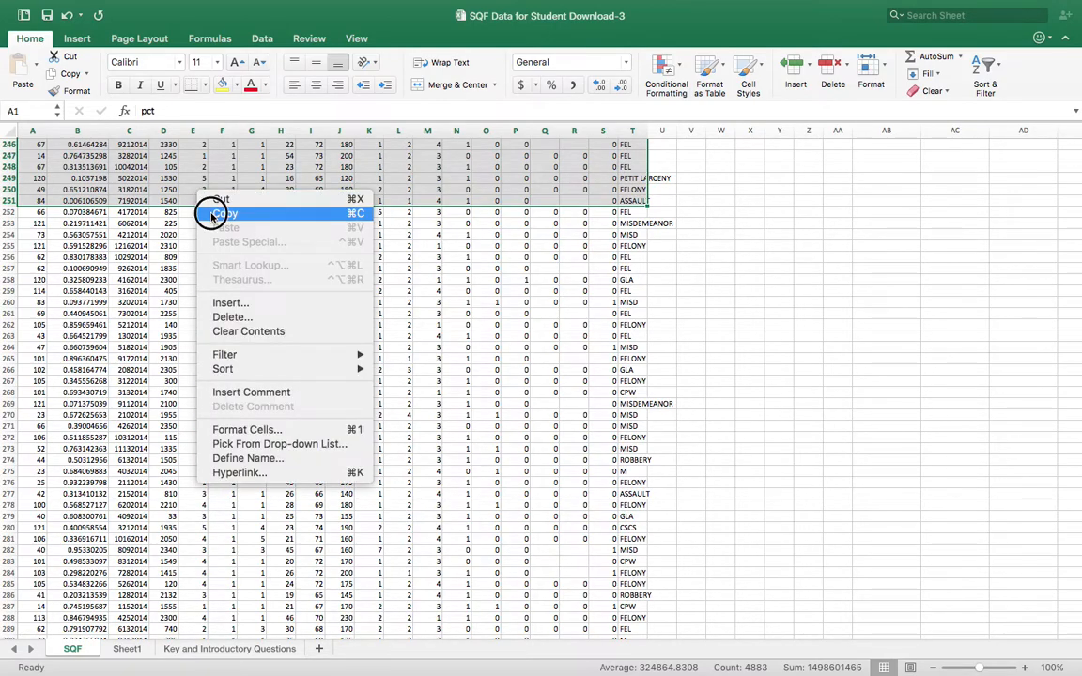
left_click(218, 213)
scroll(211, 422, "up", 20)
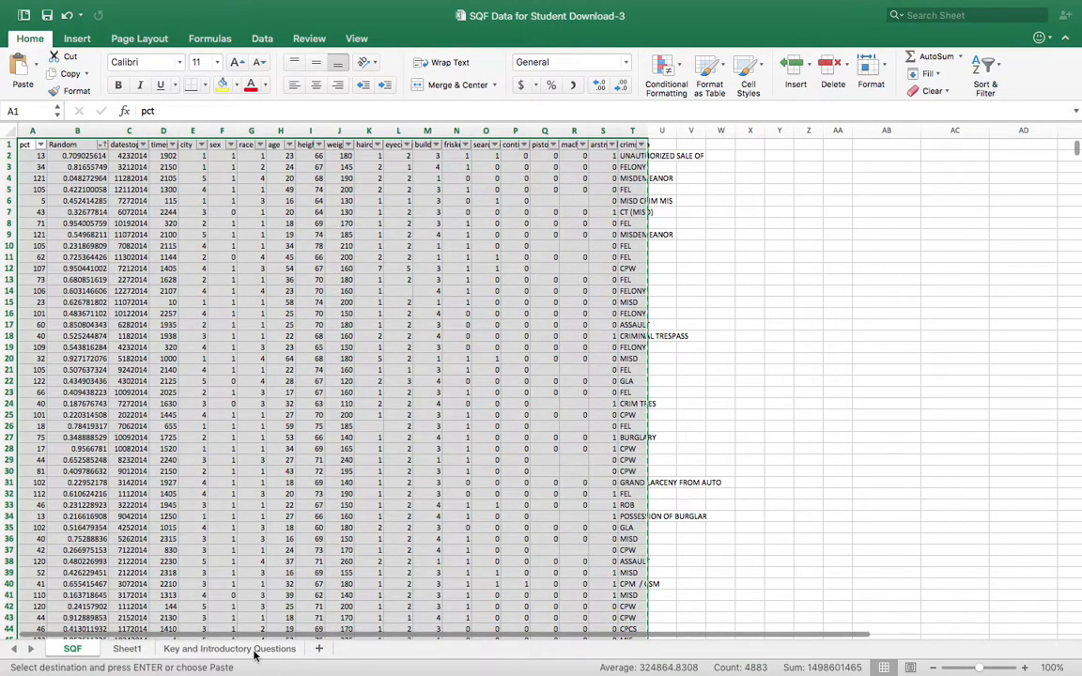
- Paste the copied records into the new worksheet starting at cell A1 and rename the sheet Sample
left_click(127, 648)
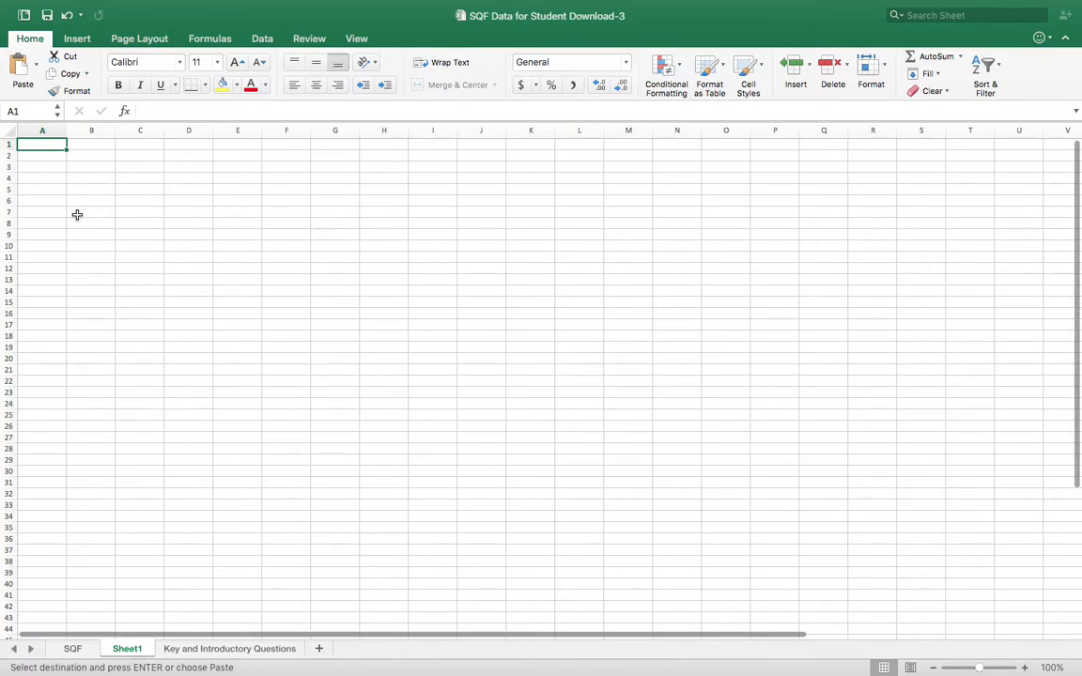
key("super+v")
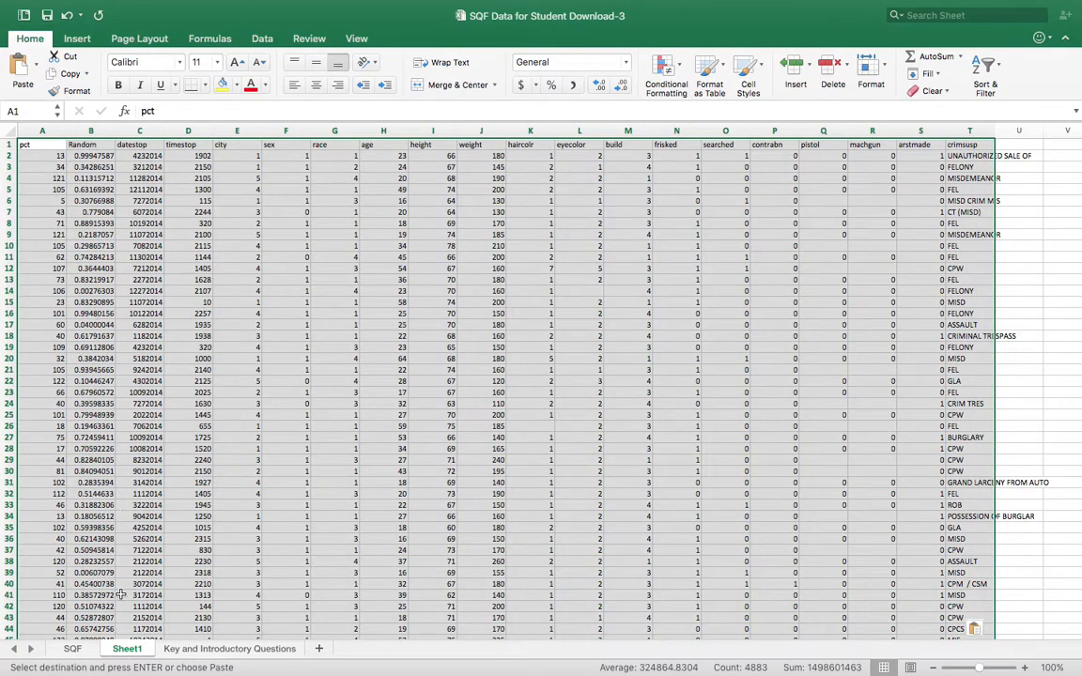
double_click(125, 648)
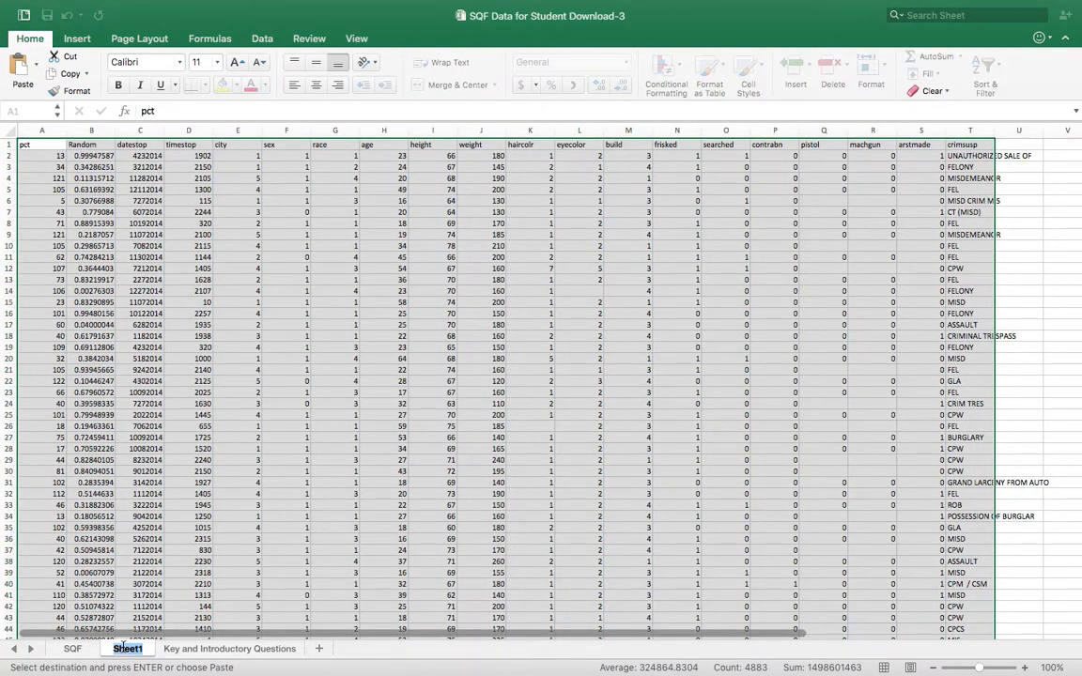
type("Sample")
key("Return")
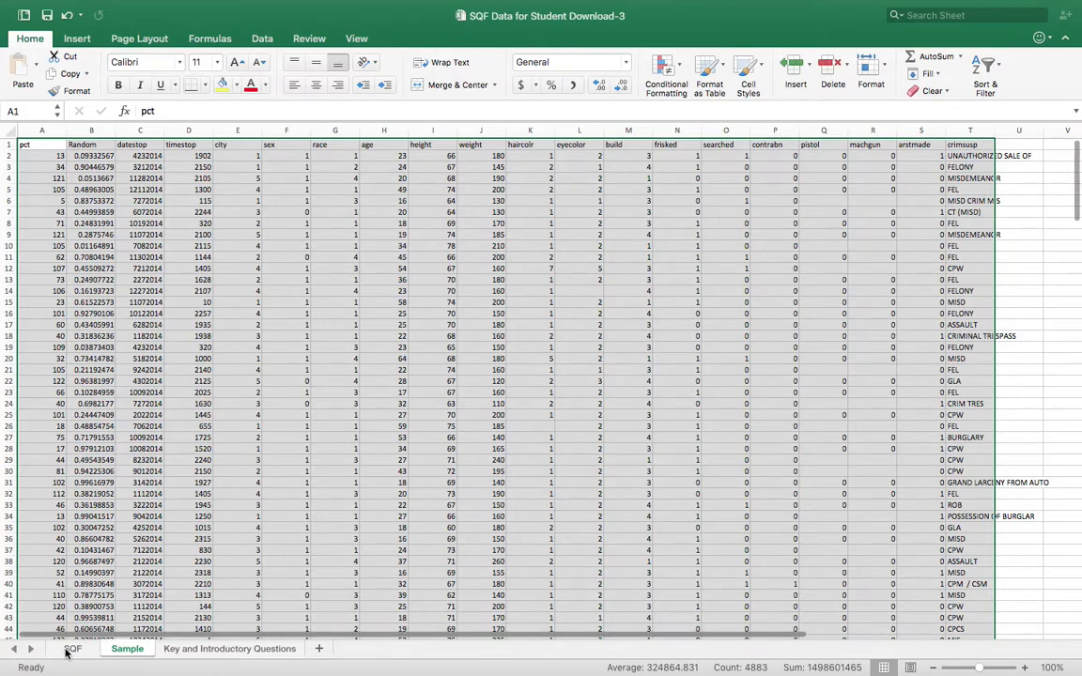
- Compare the full data on the SQF sheet with the copied records on the Sample sheet
left_click(70, 649)
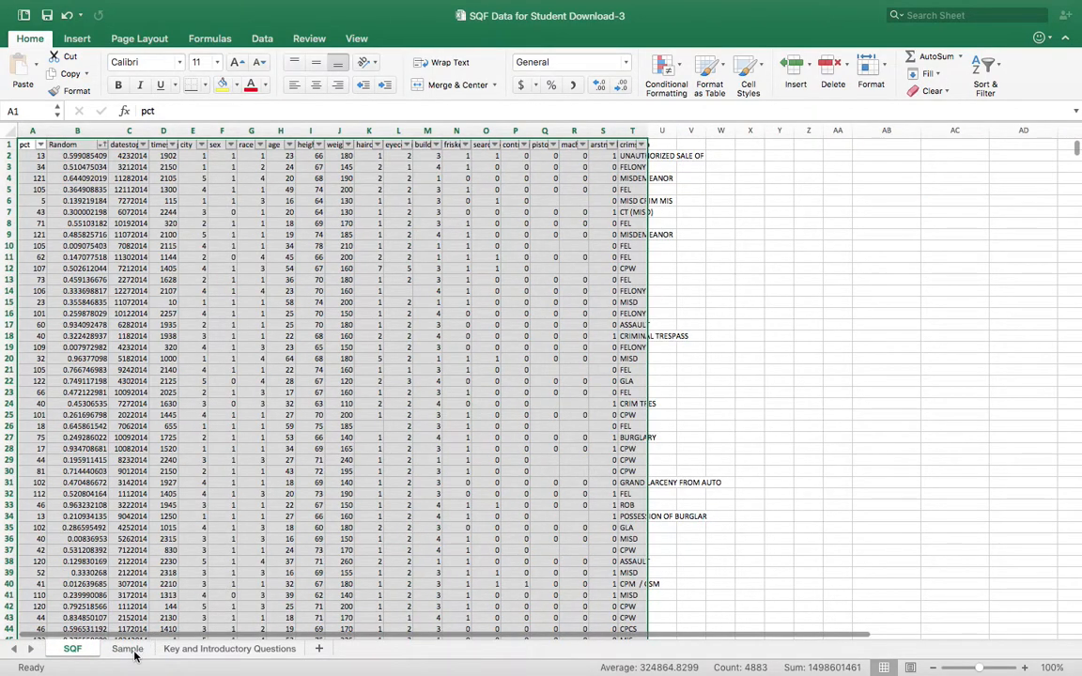
left_click(130, 650)
left_click(290, 324)
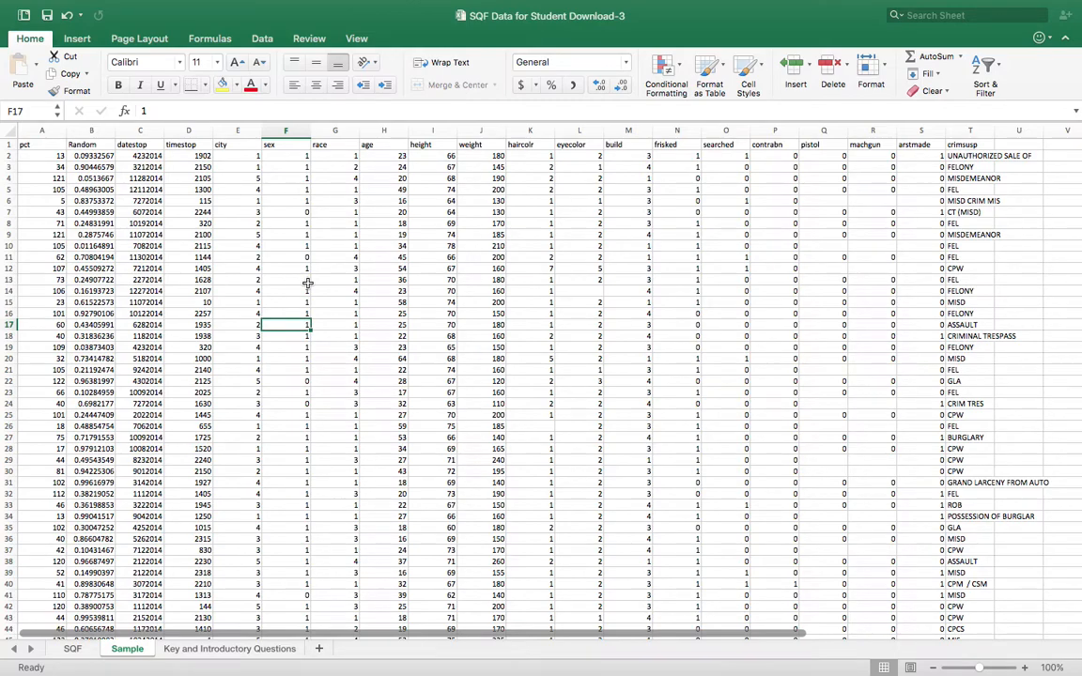
left_click(72, 648)
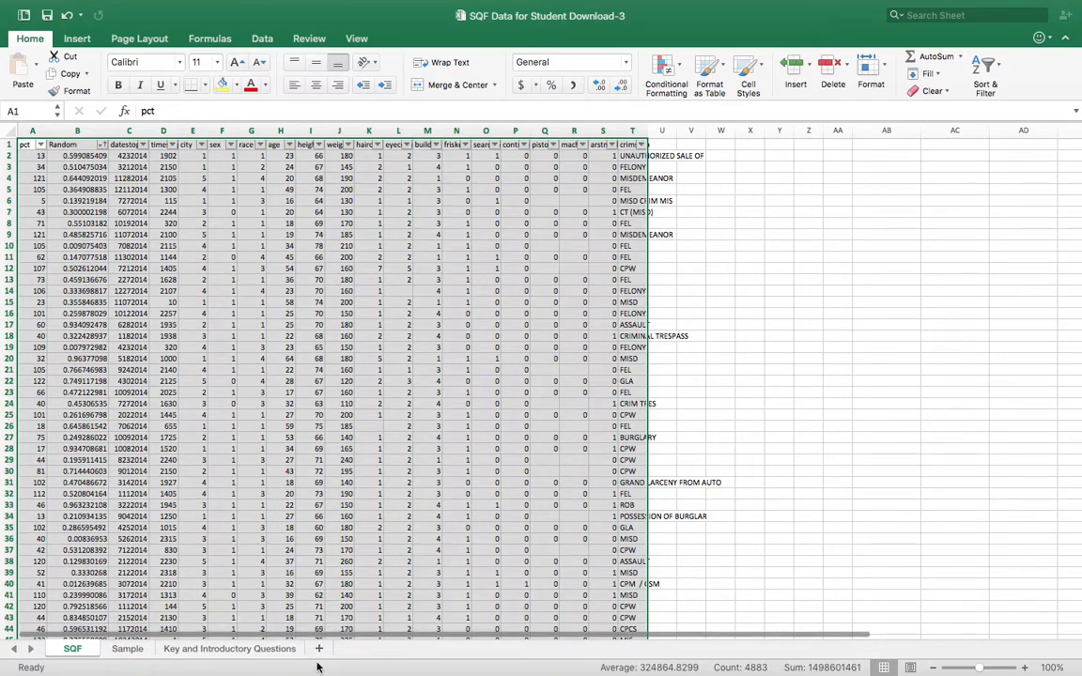
left_click(126, 649)
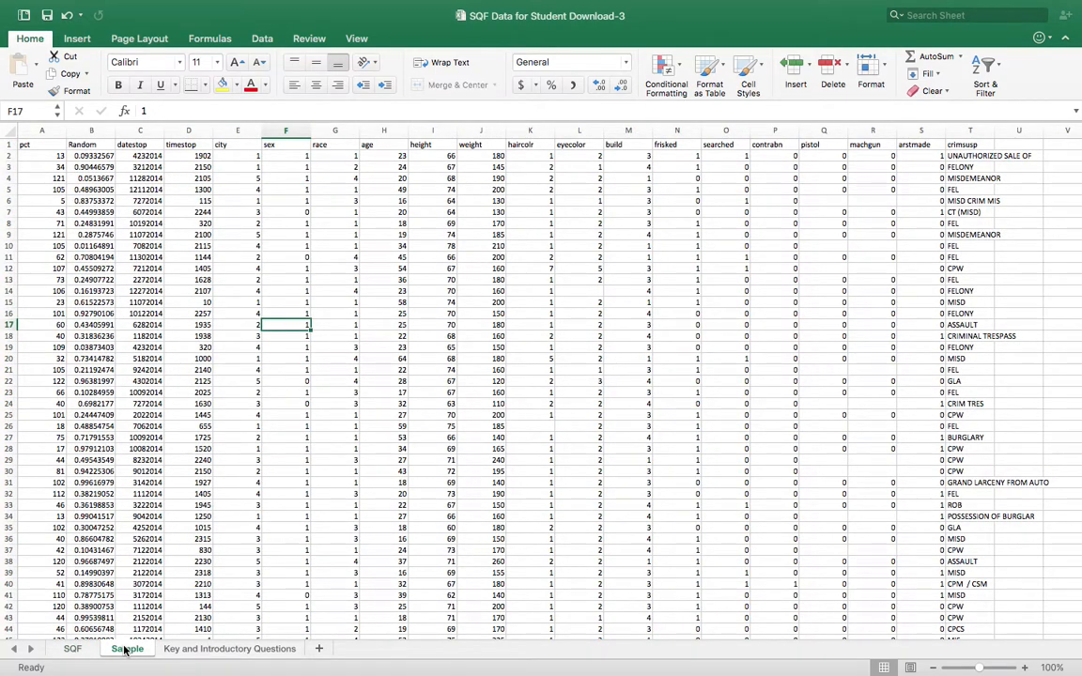